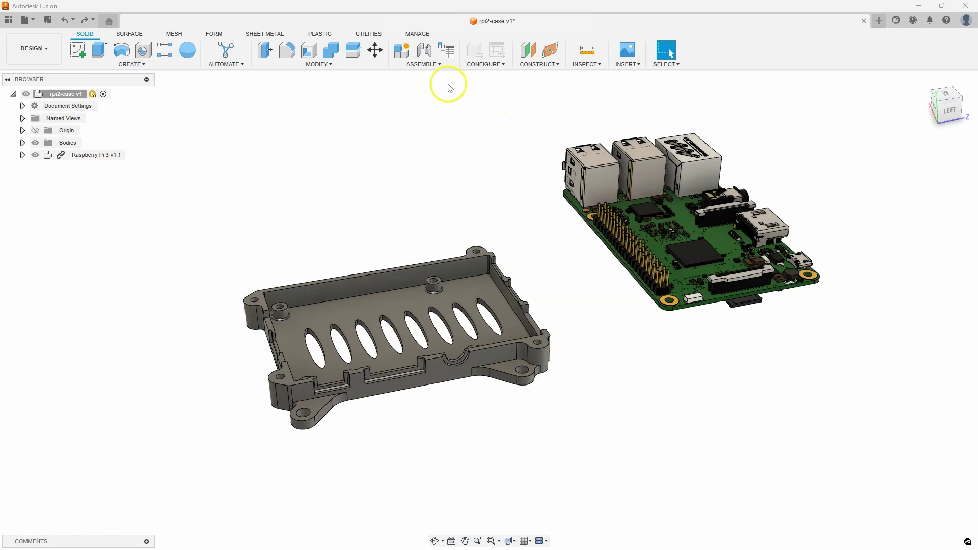
# Joint the underside of the board's mounting hole at the pin header's free end to the matching corner standoff in the case
pyautogui.click(424, 50)
pyautogui.keyDown('shift'); pyautogui.moveTo(661, 209); pyautogui.dragTo(597, 187, button='middle'); pyautogui.keyUp('shift')
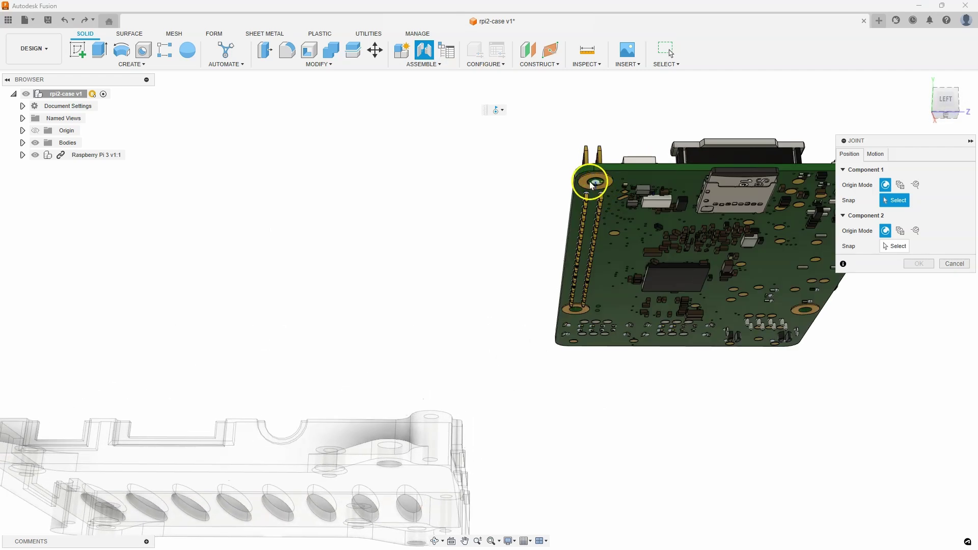
pyautogui.click(590, 184)
pyautogui.scroll(5, 317, 351)
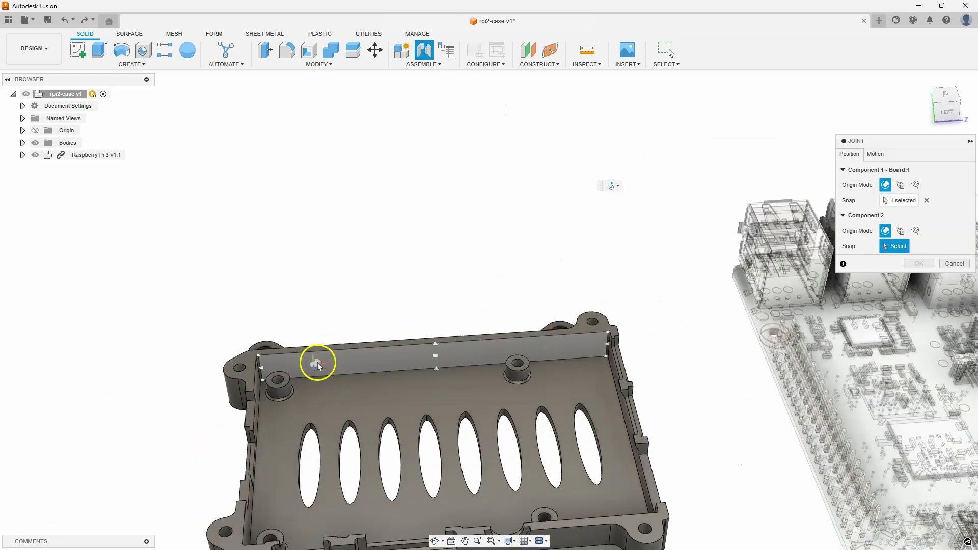
pyautogui.click(291, 348)
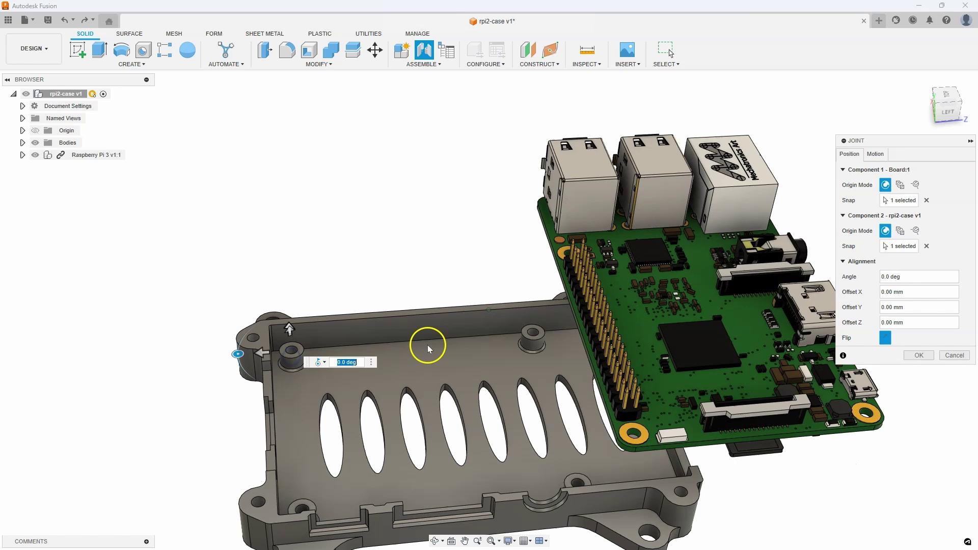
pyautogui.scroll(-3, 469, 338)
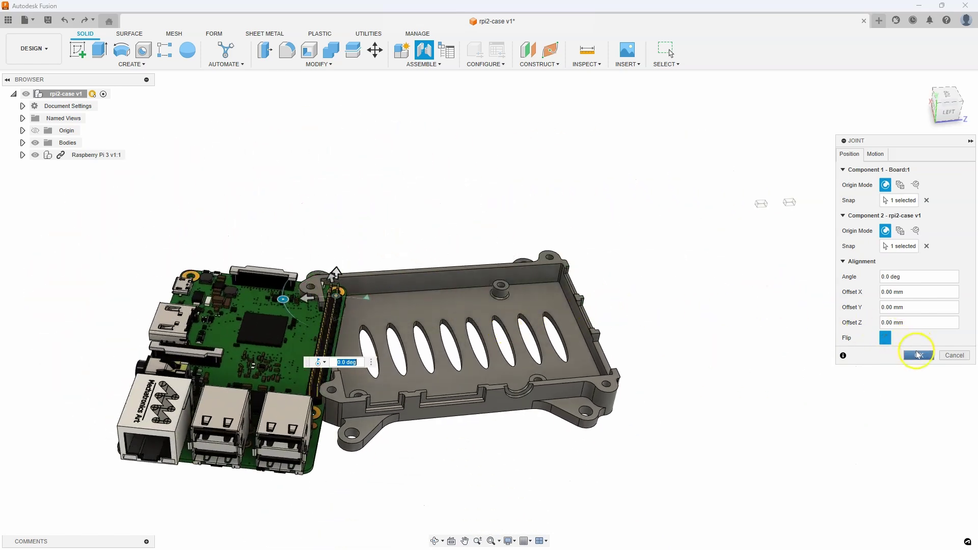
pyautogui.click(919, 355)
# Add a second joint between the underside of the mounting hole beside the micro-USB port and its case standoff, keeping the existing relationship
pyautogui.press('j')
pyautogui.scroll(6, 456, 247)
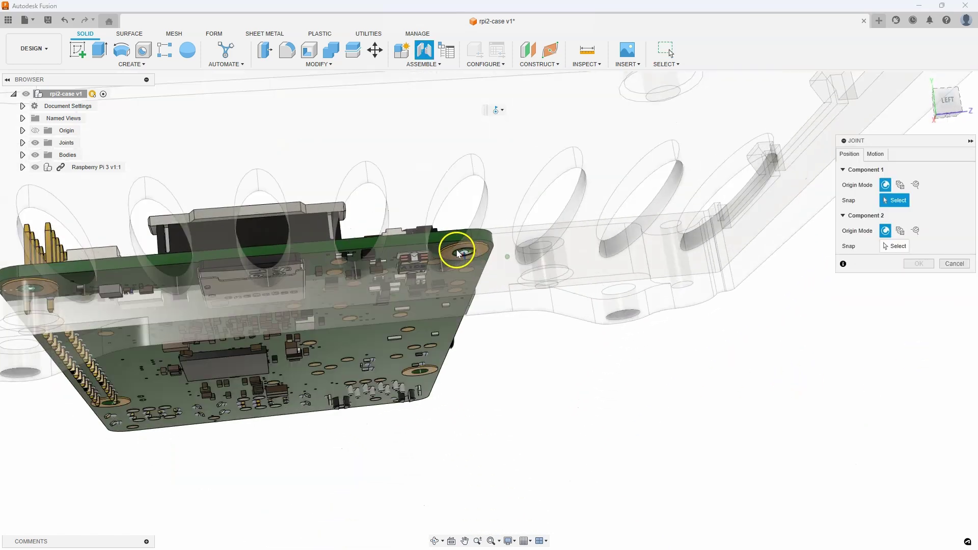
pyautogui.click(473, 249)
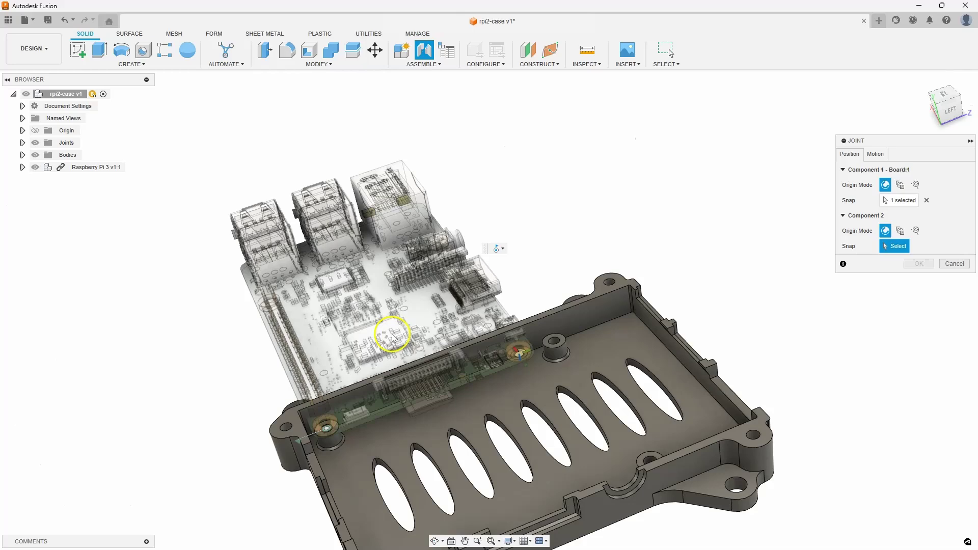
pyautogui.click(386, 412)
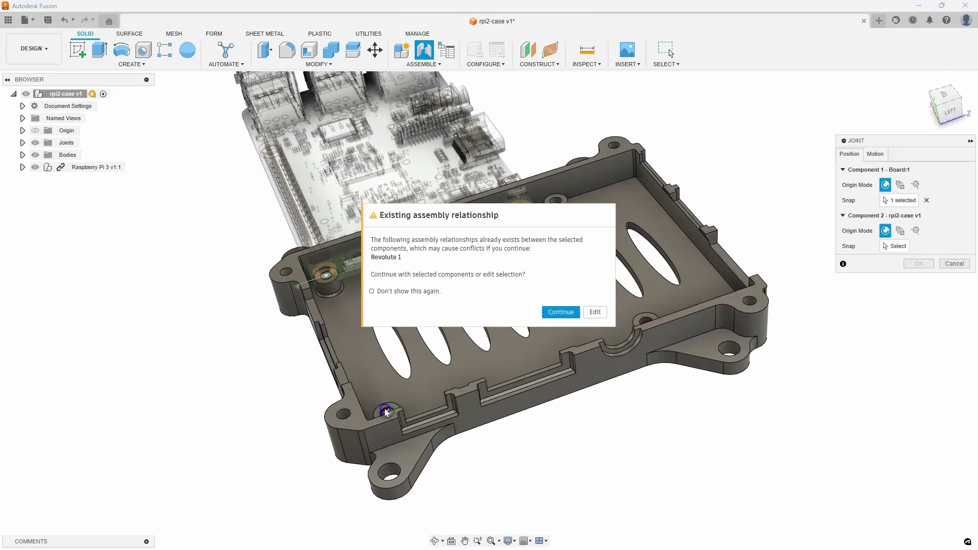
pyautogui.click(548, 310)
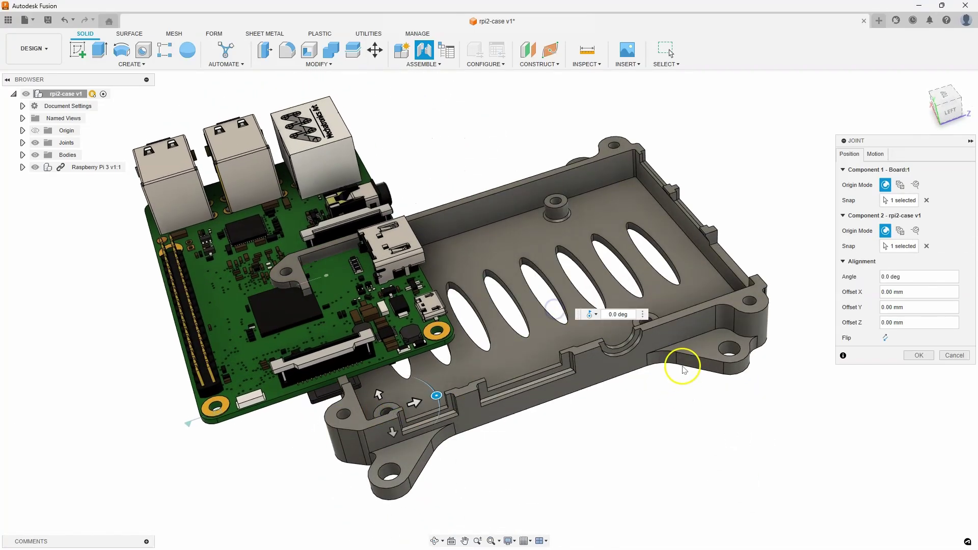
pyautogui.click(911, 352)
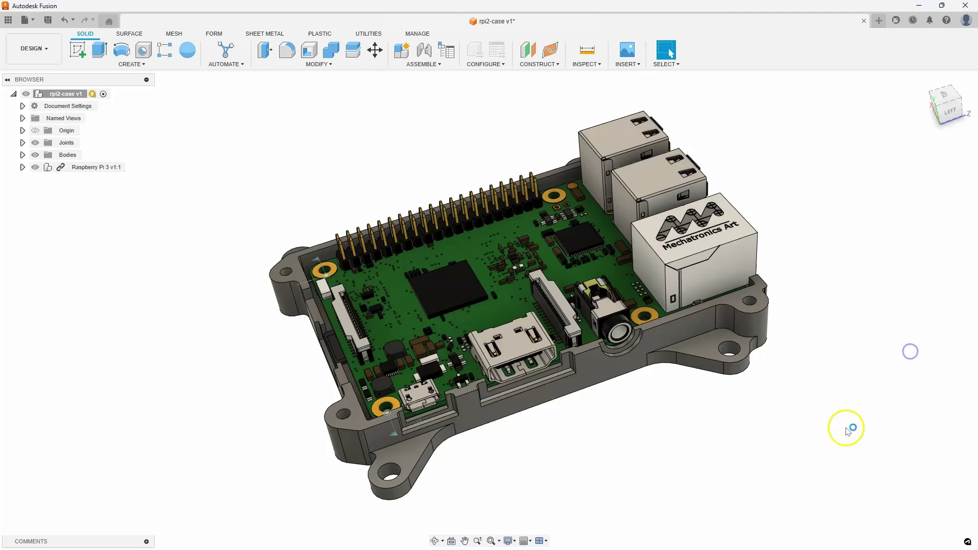
# Examine how the mounting holes, HDMI port, audio jack and SD card slot line up with the case's standoffs and cutouts
pyautogui.scroll(-3, 652, 481)
pyautogui.keyDown('shift'); pyautogui.moveTo(602, 446); pyautogui.dragTo(380, 406, button='middle'); pyautogui.keyUp('shift')
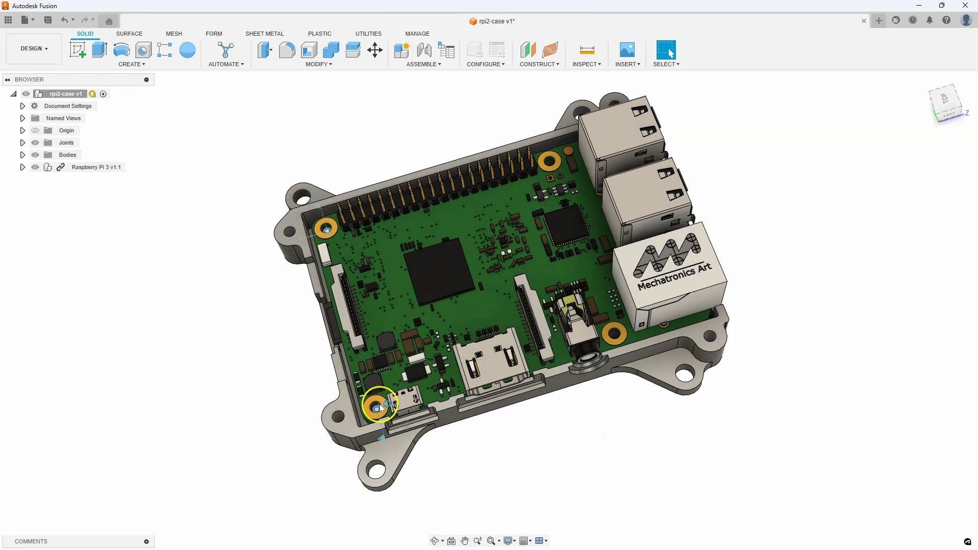
pyautogui.keyDown('shift'); pyautogui.moveTo(581, 540); pyautogui.dragTo(611, 440, button='middle'); pyautogui.keyUp('shift')
pyautogui.scroll(2, 621, 448)
pyautogui.scroll(1, 610, 440)
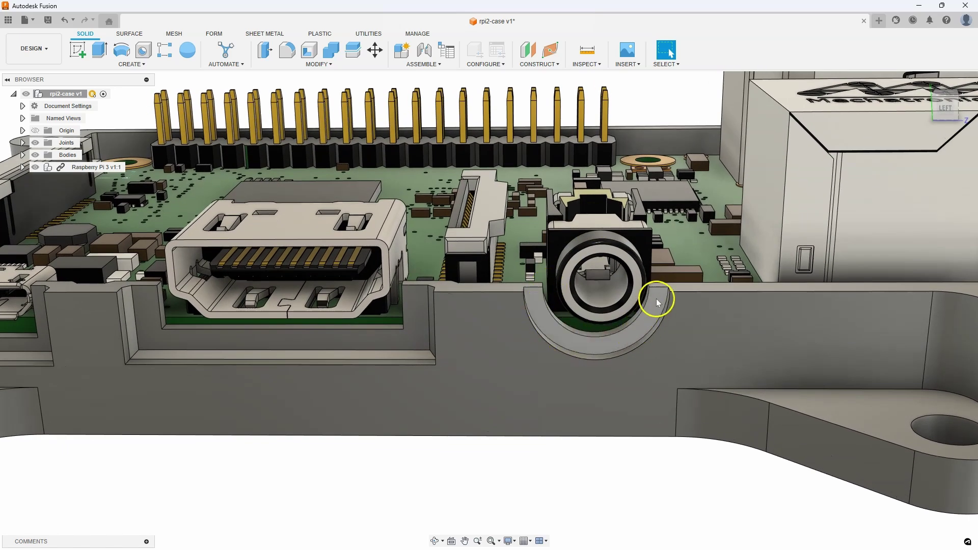
pyautogui.keyDown('shift'); pyautogui.moveTo(656, 301); pyautogui.dragTo(638, 395, button='middle'); pyautogui.keyUp('shift')
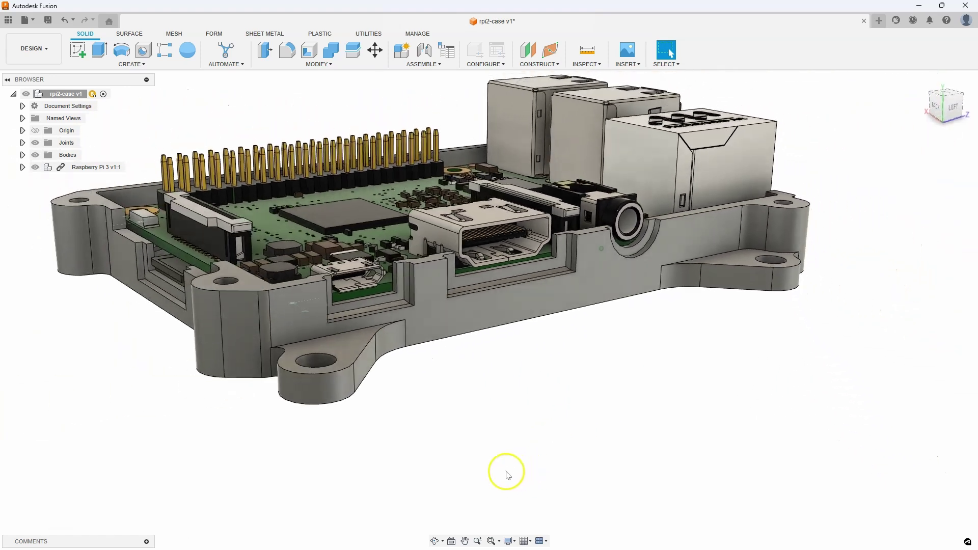
pyautogui.keyDown('shift'); pyautogui.moveTo(507, 475); pyautogui.dragTo(517, 448, button='middle'); pyautogui.keyUp('shift')
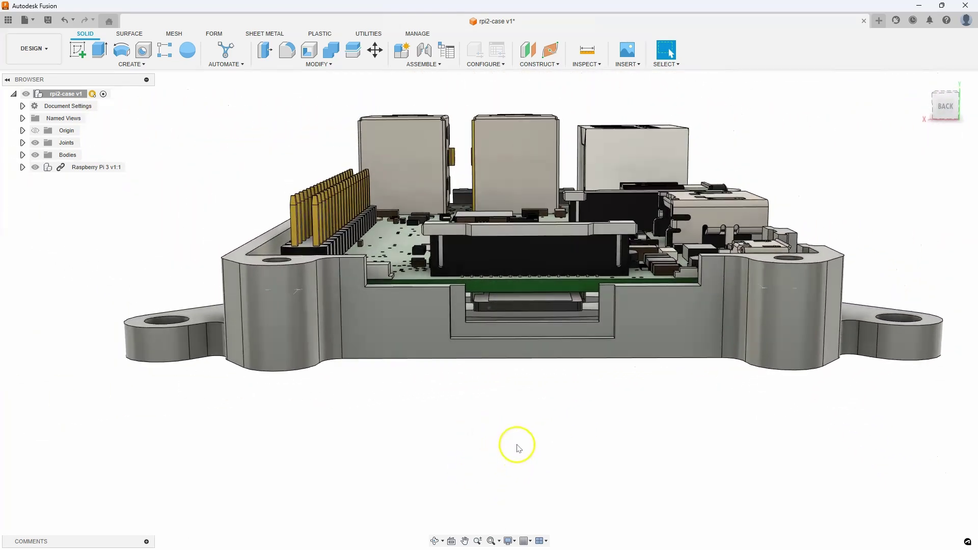
pyautogui.scroll(5, 513, 459)
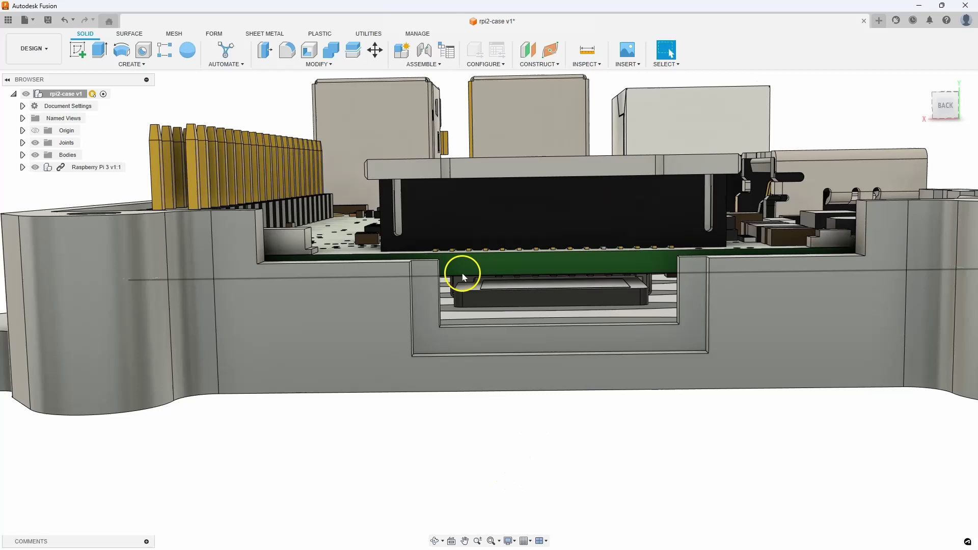
pyautogui.keyDown('shift'); pyautogui.moveTo(522, 308); pyautogui.dragTo(622, 377, button='middle'); pyautogui.keyUp('shift')
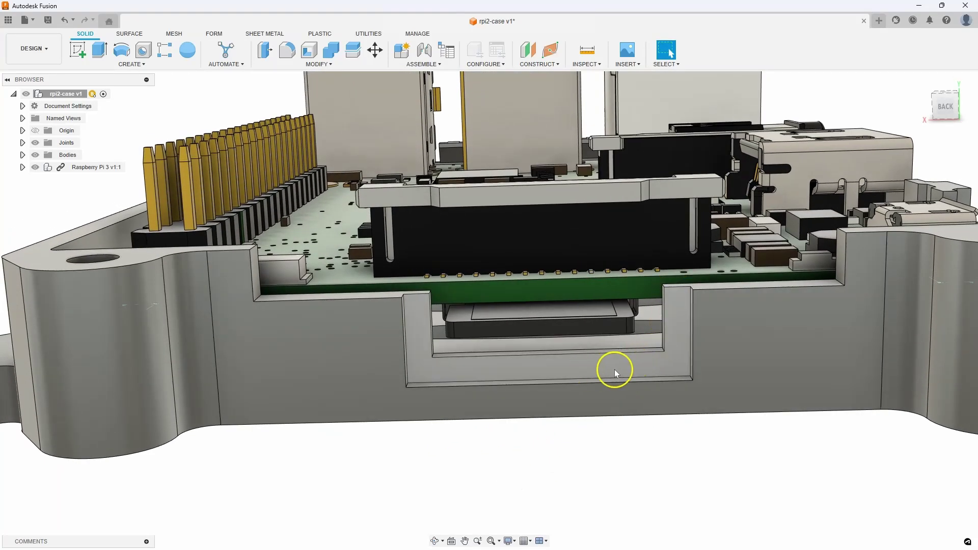
pyautogui.keyDown('shift'); pyautogui.moveTo(580, 400); pyautogui.dragTo(332, 312, button='middle'); pyautogui.keyUp('shift')
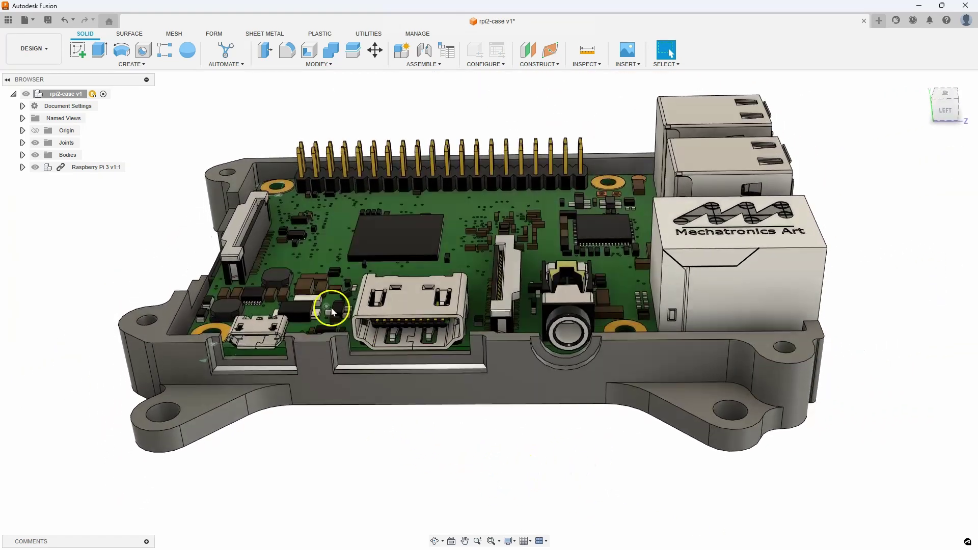
pyautogui.keyDown('shift'); pyautogui.moveTo(579, 109); pyautogui.dragTo(561, 103, button='middle'); pyautogui.keyUp('shift')
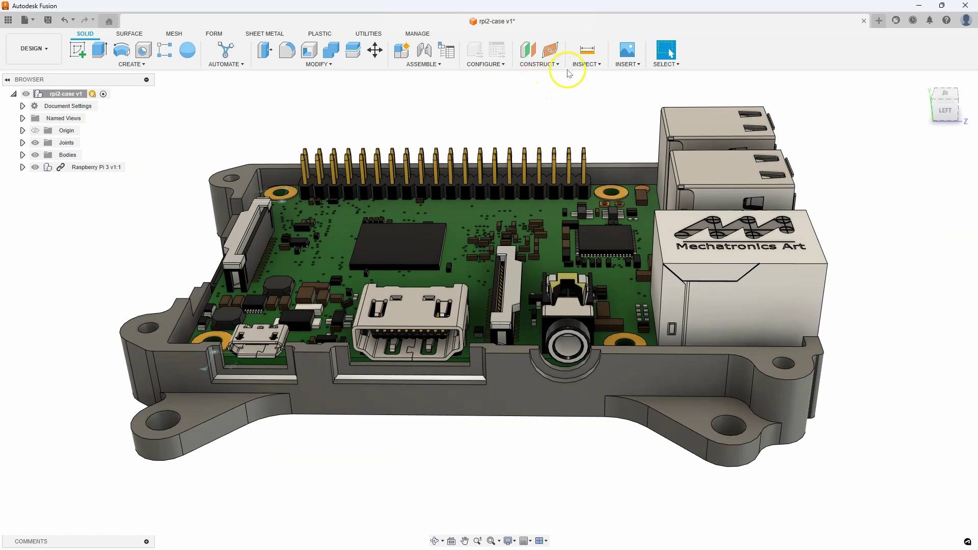
# Create a section analysis from the case's long side wall, offset -6.50 mm to cut through the mounting hole beside the audio jack
pyautogui.click(582, 63)
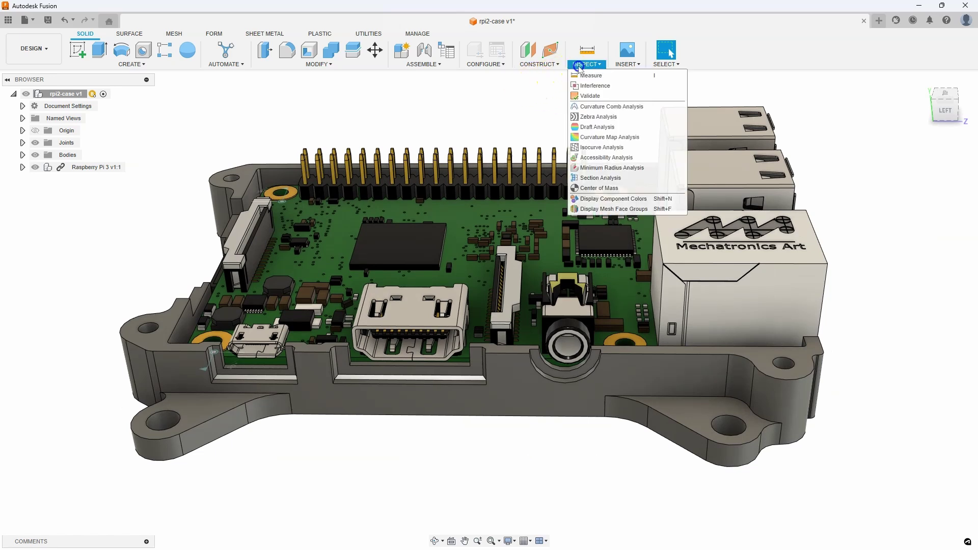
pyautogui.click(596, 178)
pyautogui.keyDown('shift'); pyautogui.moveTo(594, 396); pyautogui.dragTo(530, 411, button='middle'); pyautogui.keyUp('shift')
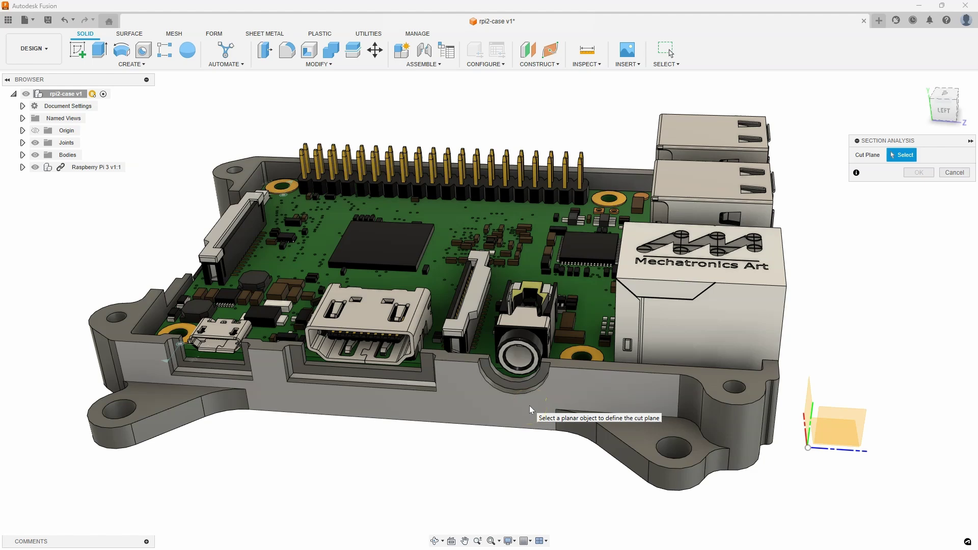
pyautogui.click(529, 409)
pyautogui.moveTo(530, 409)
pyautogui.keyDown('shift'); pyautogui.mouseDown(button='middle')
pyautogui.moveTo(540, 405)
pyautogui.moveTo(517, 404)
pyautogui.moveTo(517, 419)
pyautogui.mouseUp(button='middle'); pyautogui.keyUp('shift')
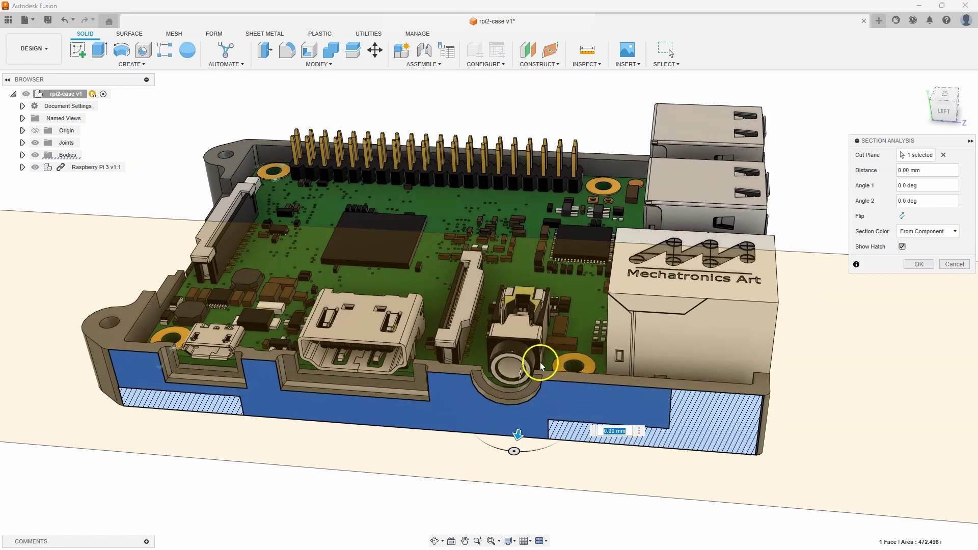
pyautogui.click(579, 370)
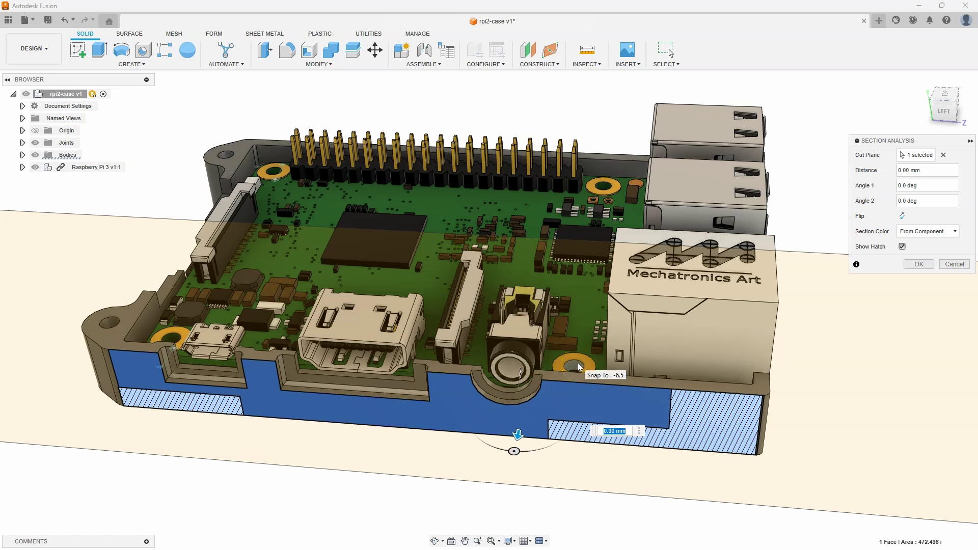
pyautogui.click(579, 366)
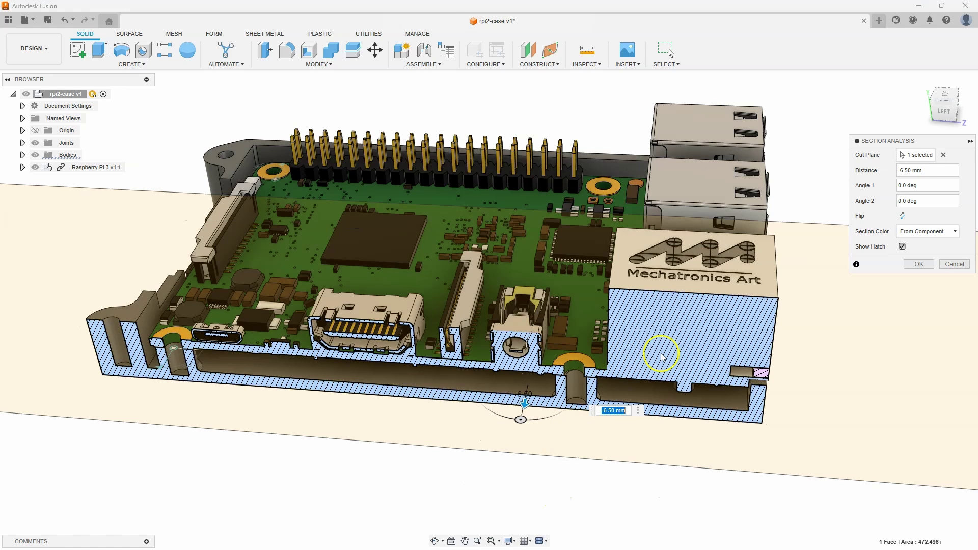
pyautogui.click(916, 265)
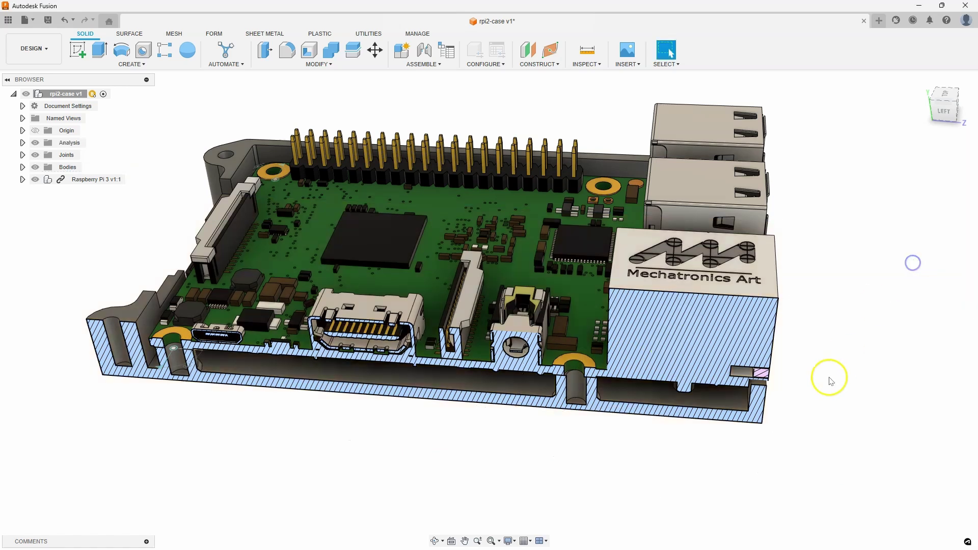
# Examine the alignment between the sectioned board hole beside the audio jack and the case standoff beneath it
pyautogui.scroll(5, 658, 475)
pyautogui.scroll(1, 632, 415)
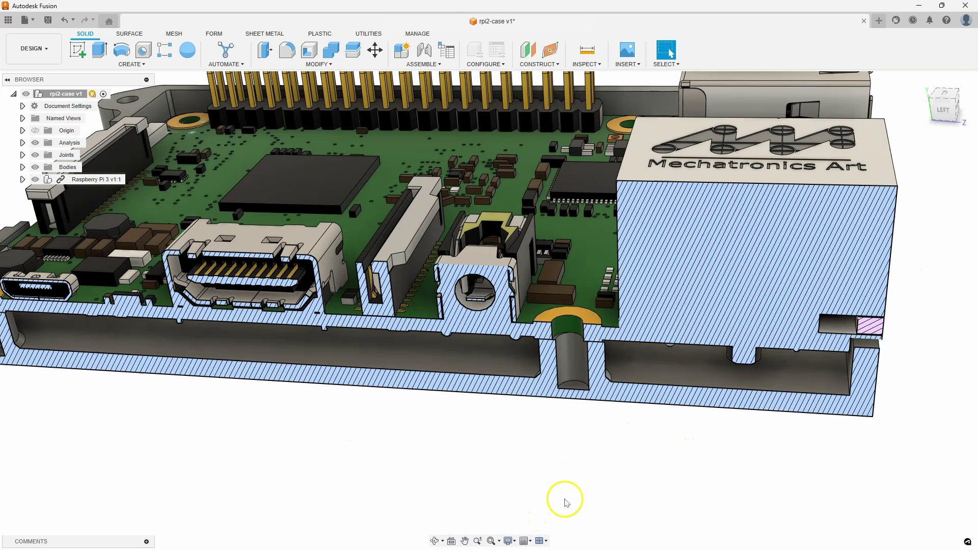
pyautogui.keyDown('shift'); pyautogui.moveTo(565, 499); pyautogui.dragTo(548, 480, button='middle'); pyautogui.keyUp('shift')
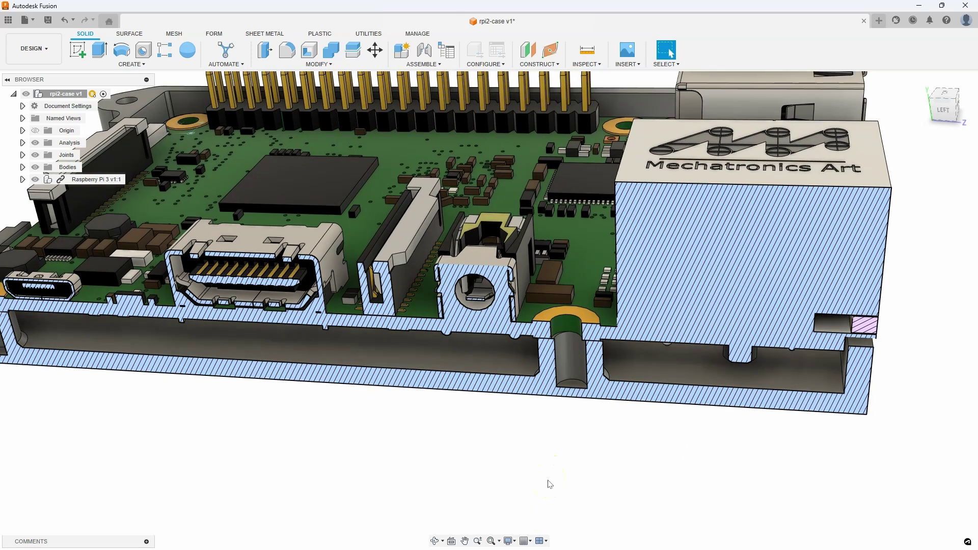
pyautogui.scroll(6, 576, 354)
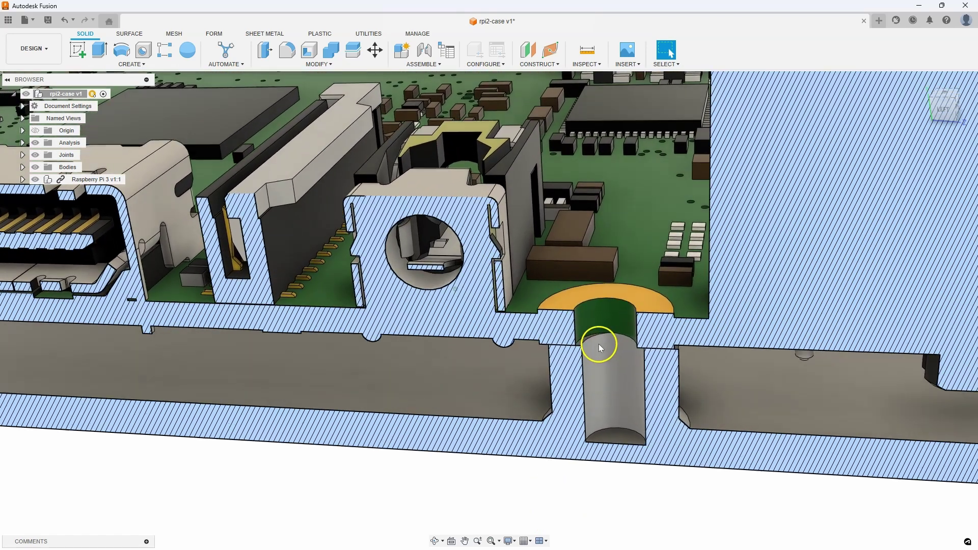
pyautogui.keyDown('shift'); pyautogui.moveTo(564, 331); pyautogui.dragTo(622, 312, button='middle'); pyautogui.keyUp('shift')
pyautogui.moveTo(622, 491)
pyautogui.keyDown('shift'); pyautogui.mouseDown(button='middle')
pyautogui.moveTo(546, 493)
pyautogui.moveTo(635, 436)
pyautogui.moveTo(690, 362)
pyautogui.moveTo(673, 349)
pyautogui.moveTo(655, 459)
pyautogui.moveTo(459, 459)
pyautogui.moveTo(349, 430)
pyautogui.moveTo(352, 387)
pyautogui.moveTo(413, 266)
pyautogui.moveTo(417, 312)
pyautogui.moveTo(375, 306)
pyautogui.moveTo(393, 307)
pyautogui.moveTo(540, 428)
pyautogui.moveTo(574, 444)
pyautogui.moveTo(627, 321)
pyautogui.moveTo(552, 298)
pyautogui.moveTo(568, 362)
pyautogui.moveTo(564, 456)
pyautogui.moveTo(482, 469)
pyautogui.mouseUp(button='middle'); pyautogui.keyUp('shift')
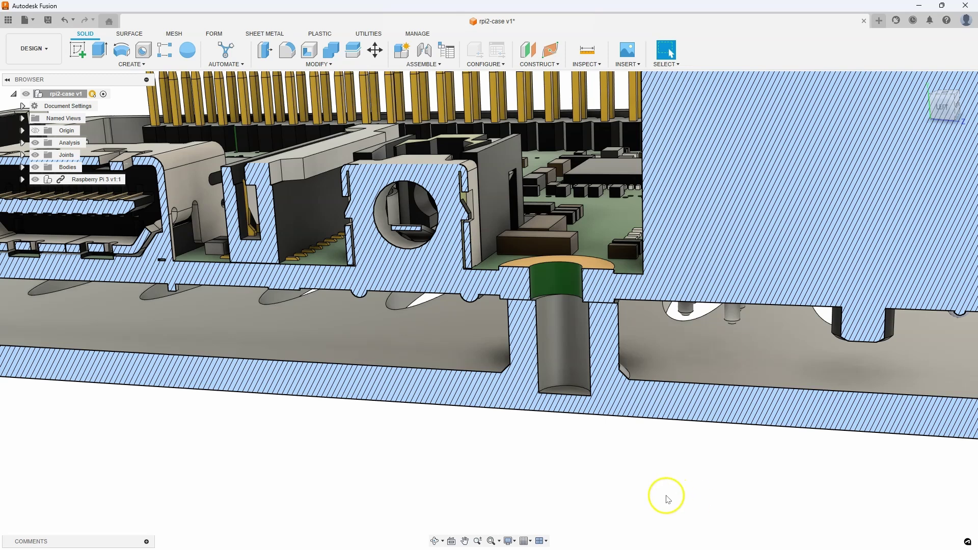
pyautogui.scroll(4, 629, 494)
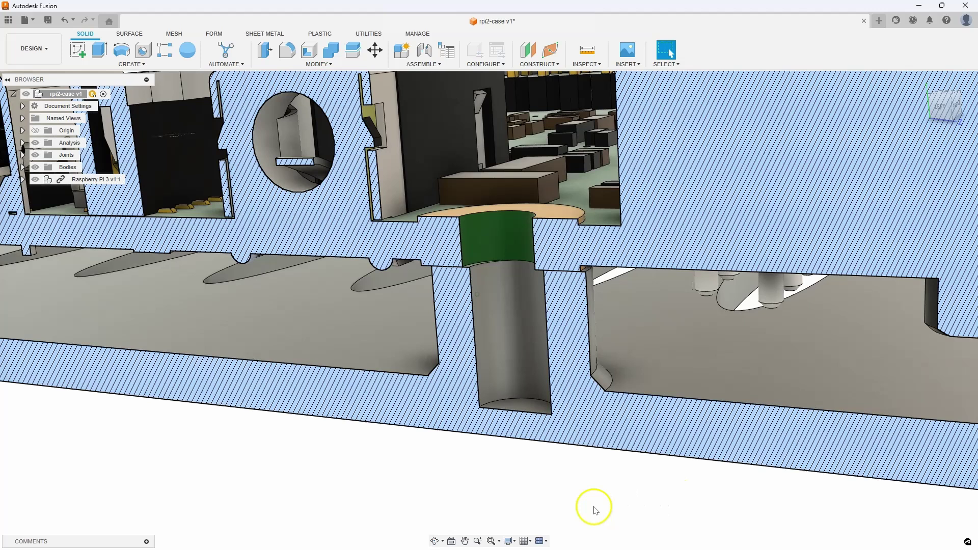
pyautogui.scroll(1, 566, 524)
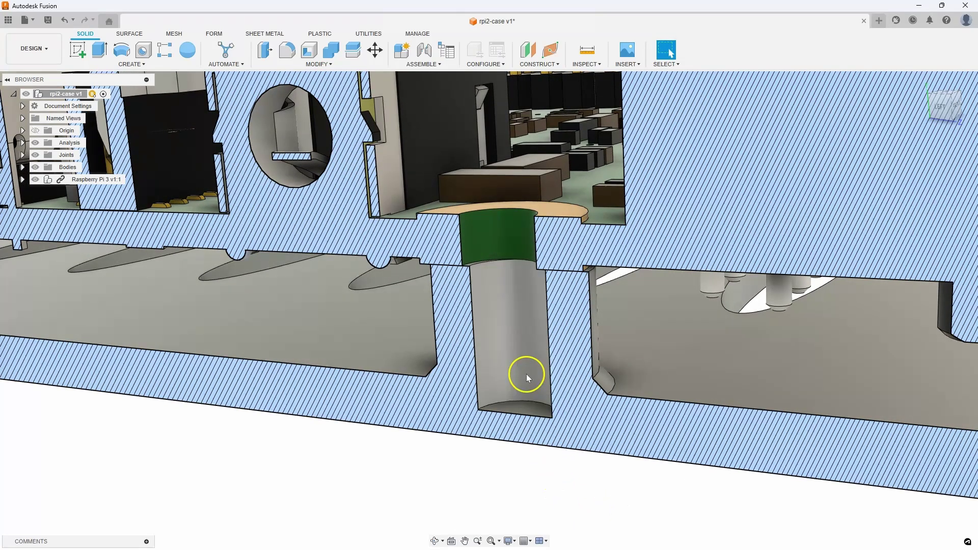
# Start a translating move of the hole and outer faces of the standoff beside the audio jack, trying small shifts along Z
pyautogui.click(533, 320)
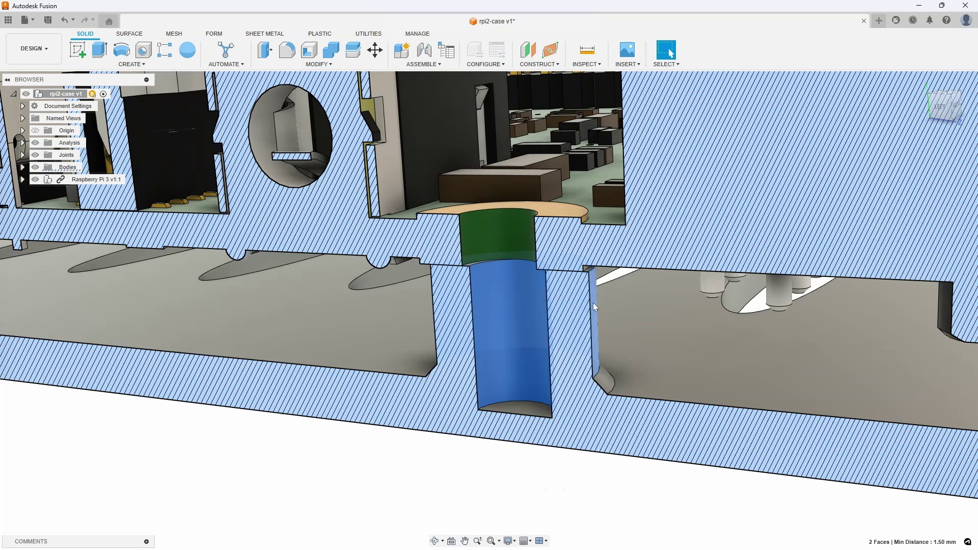
pyautogui.rightClick(593, 303)
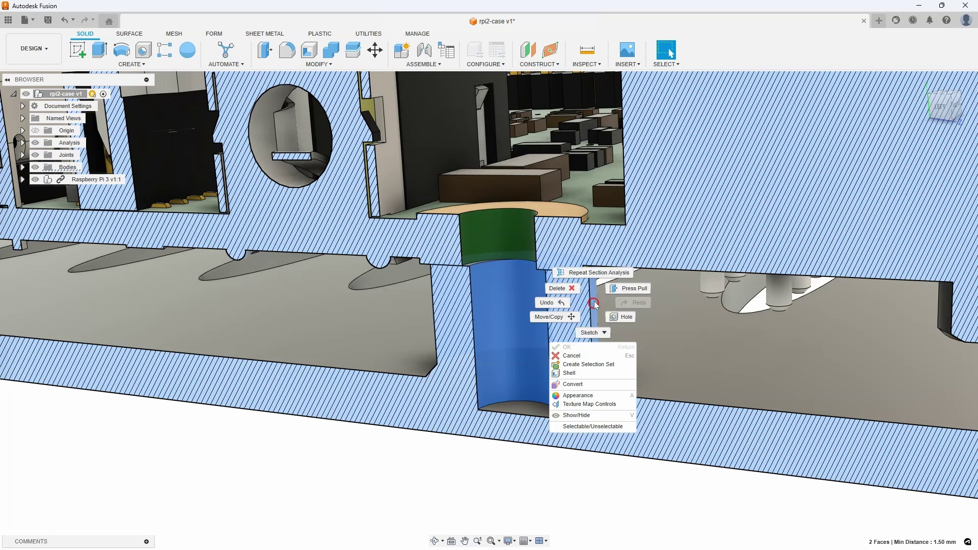
pyautogui.click(559, 315)
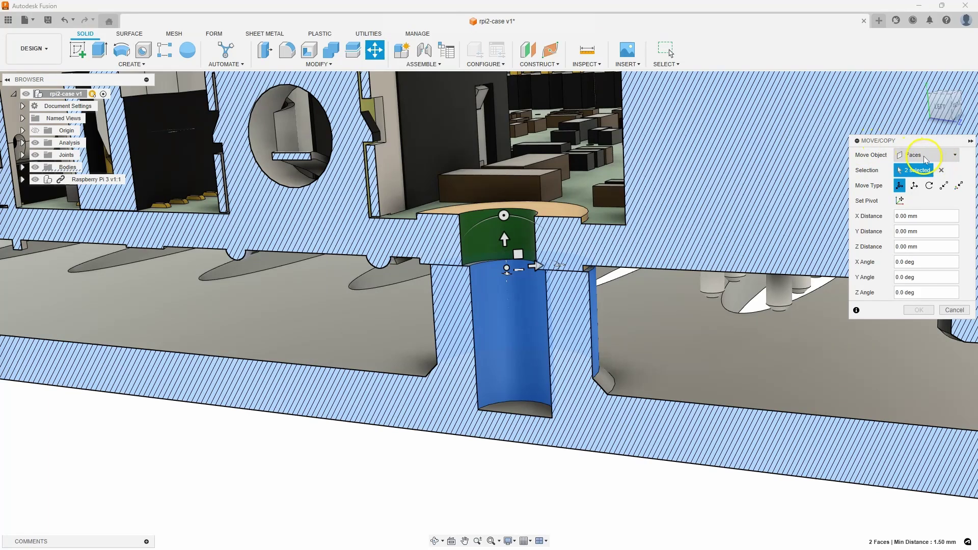
pyautogui.click(914, 185)
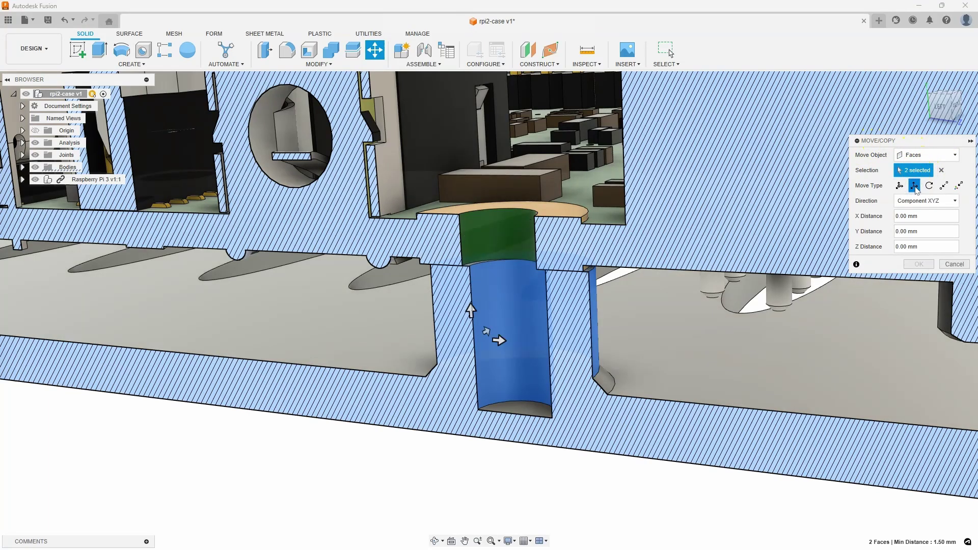
pyautogui.keyDown('shift'); pyautogui.moveTo(499, 342); pyautogui.dragTo(507, 342, button='middle'); pyautogui.keyUp('shift')
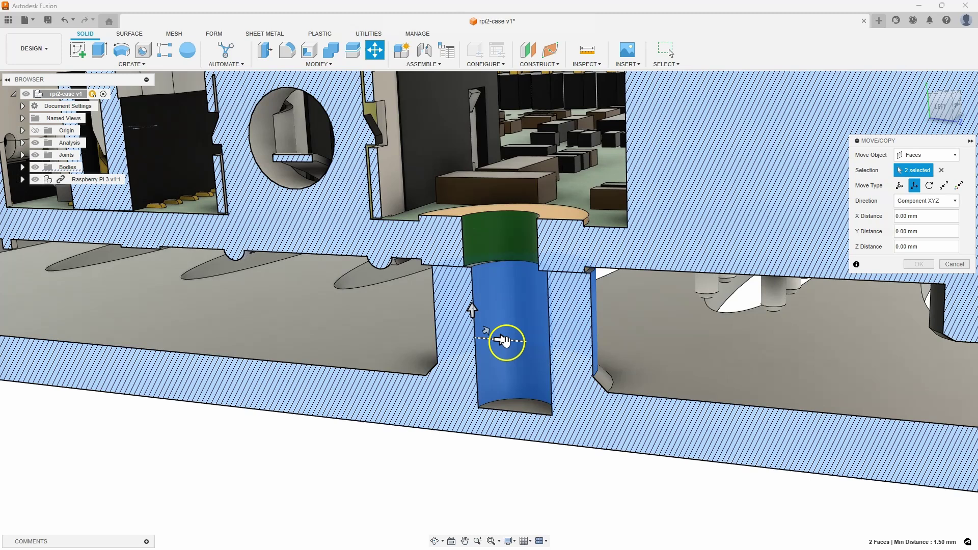
pyautogui.moveTo(504, 342); pyautogui.dragTo(497, 344)
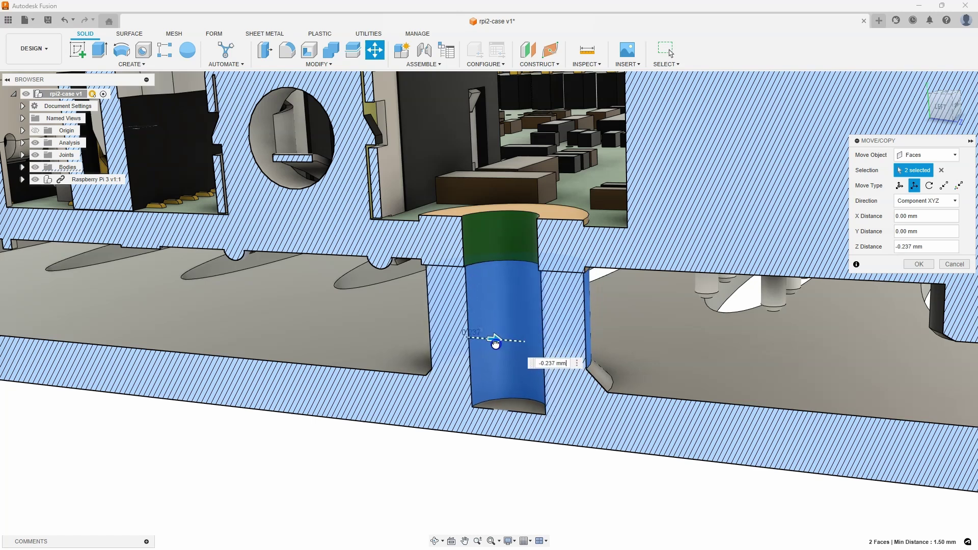
pyautogui.moveTo(495, 345); pyautogui.dragTo(502, 342)
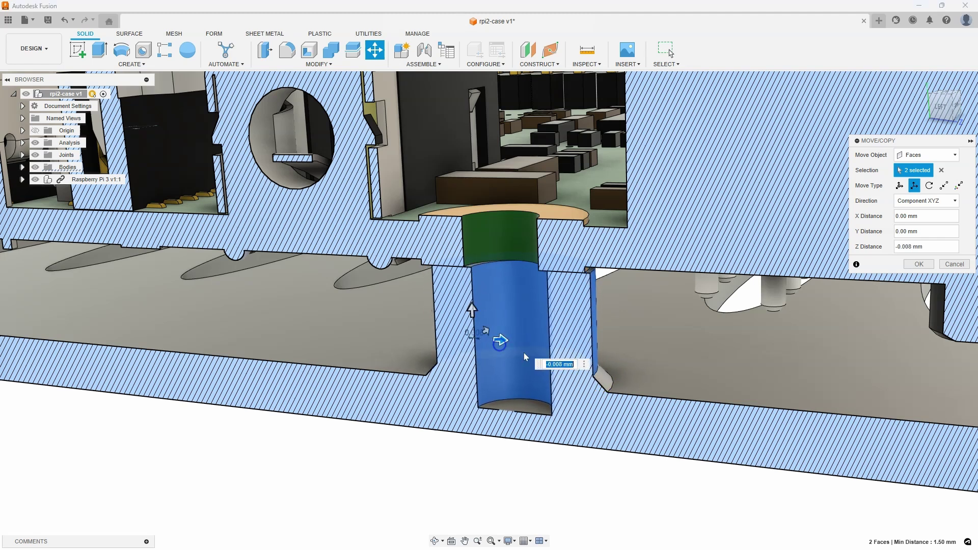
# Add the standoff's base chamfer face to the move and try a Z shift of about 0.228 mm
pyautogui.click(601, 363)
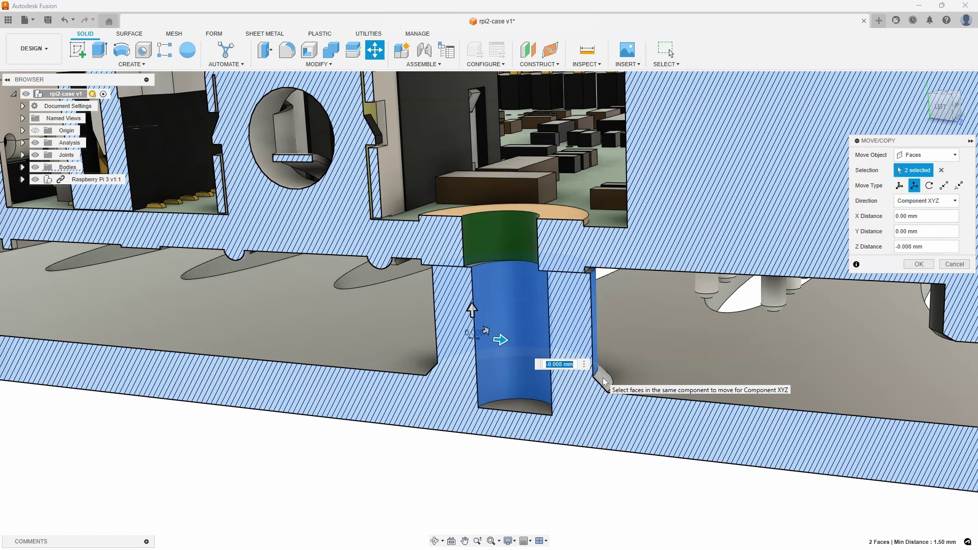
pyautogui.click(603, 381)
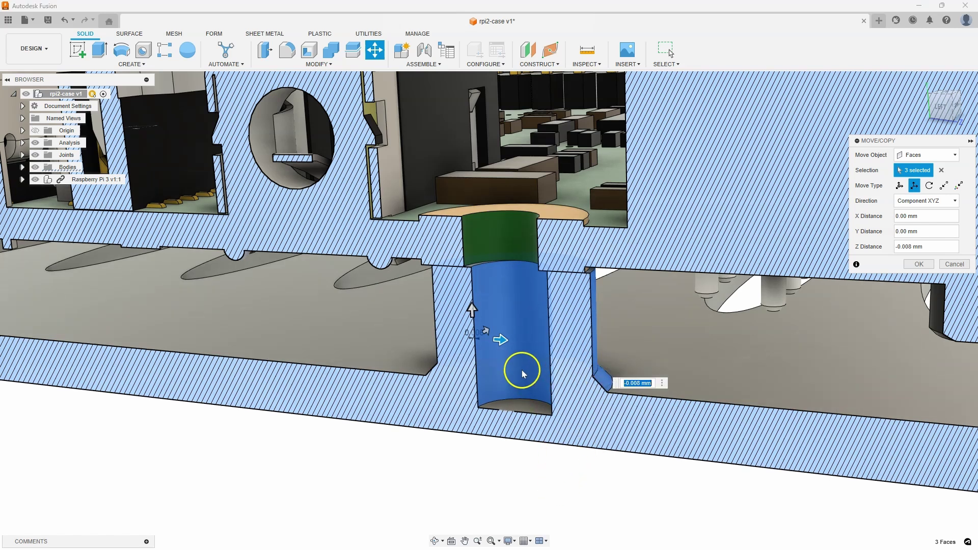
pyautogui.moveTo(501, 341)
pyautogui.mouseDown()
pyautogui.moveTo(480, 346)
pyautogui.moveTo(507, 350)
pyautogui.mouseUp()
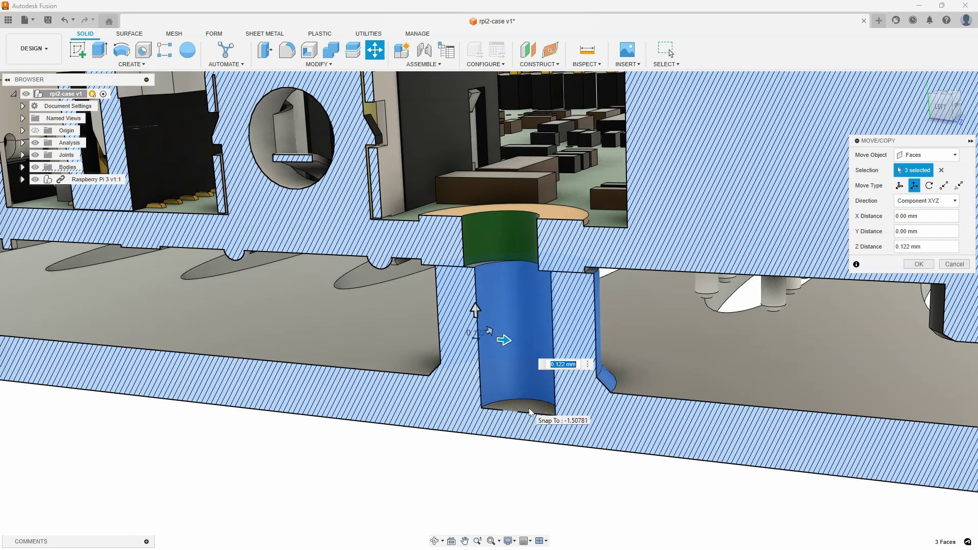
pyautogui.moveTo(506, 342)
pyautogui.mouseDown()
pyautogui.moveTo(498, 341)
pyautogui.moveTo(509, 345)
pyautogui.mouseUp()
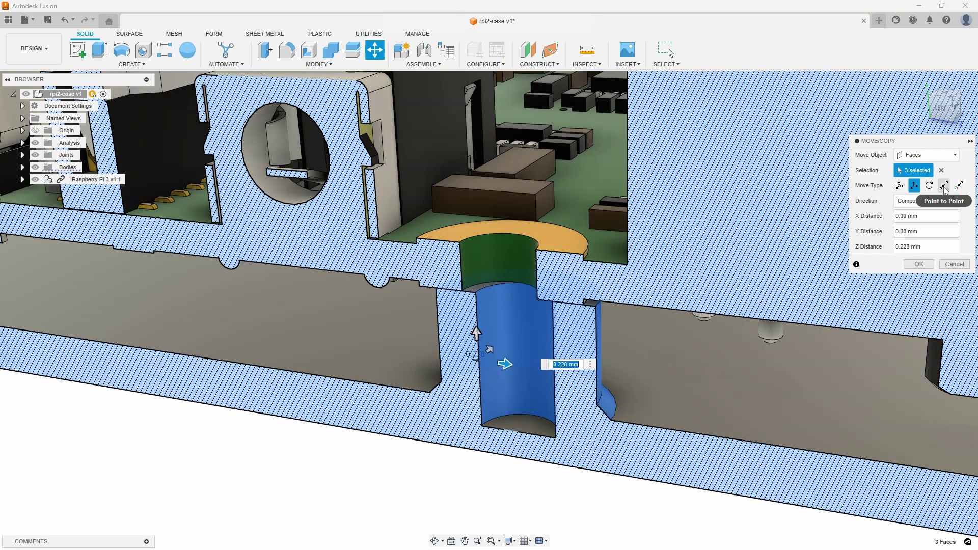
# Move the standoff faces point to point, from the standoff hole's upper edge to the lower edge of the board's mounting hole
pyautogui.click(944, 186)
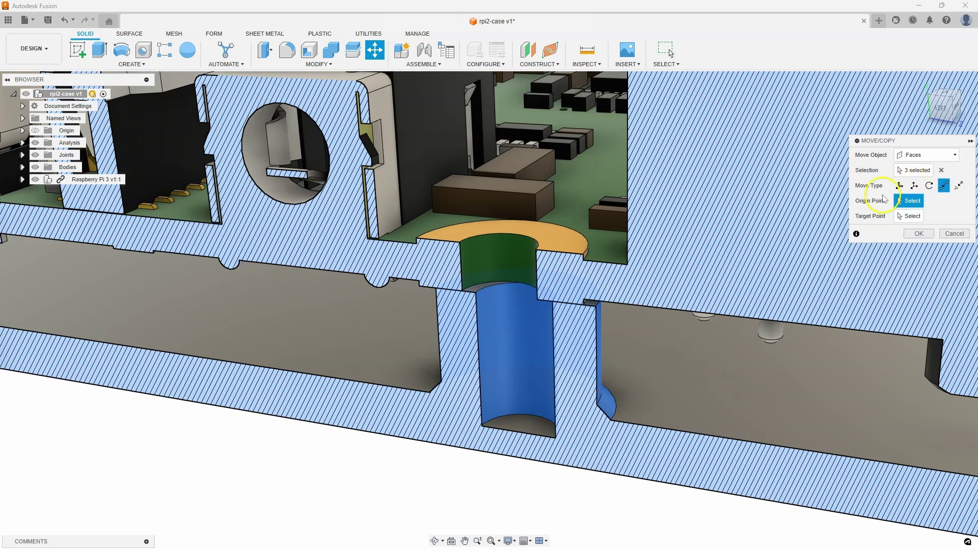
pyautogui.click(483, 291)
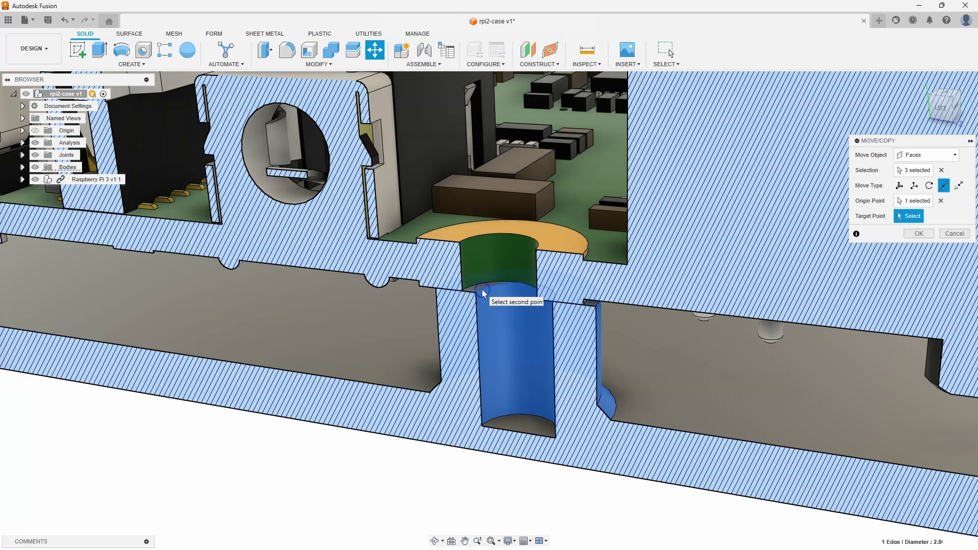
pyautogui.click(470, 288)
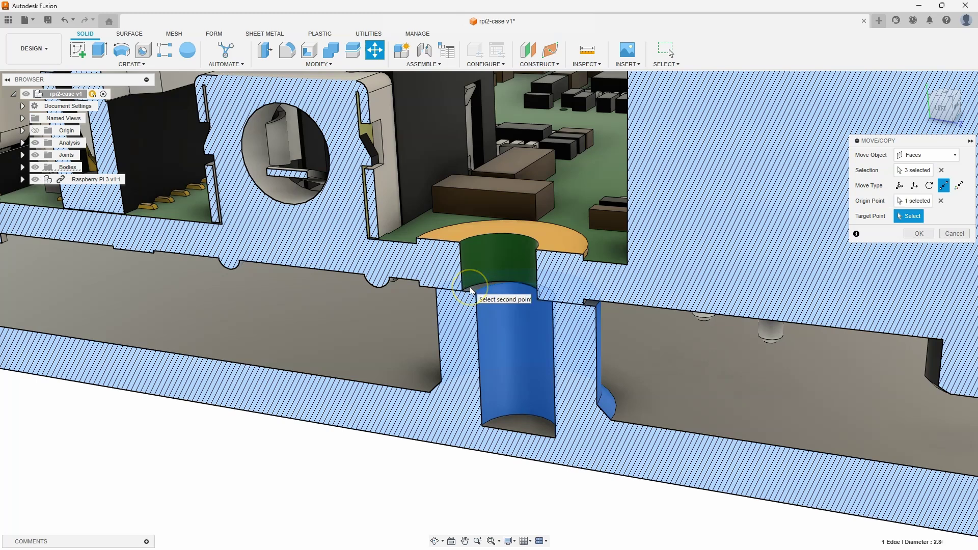
pyautogui.click(470, 289)
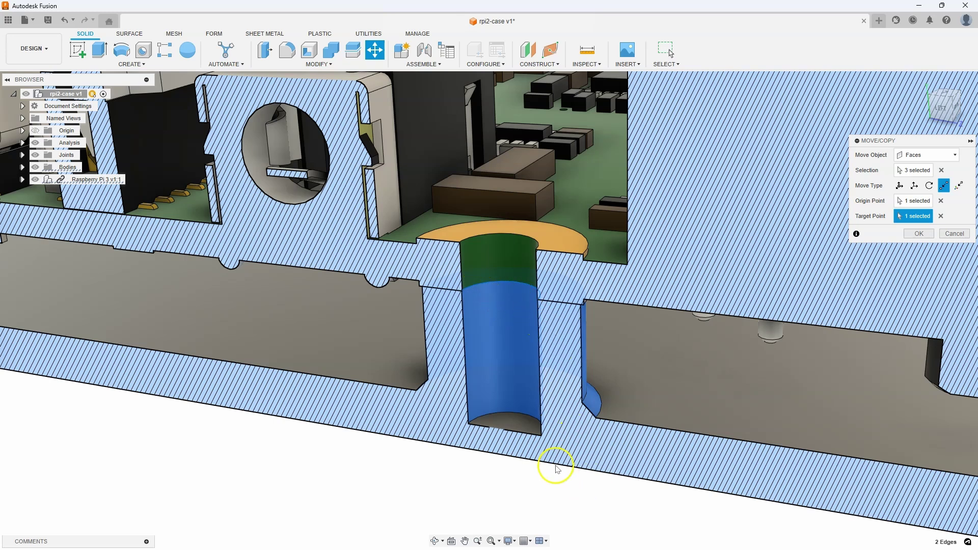
pyautogui.keyDown('shift'); pyautogui.moveTo(549, 490); pyautogui.dragTo(497, 345, button='middle'); pyautogui.keyUp('shift')
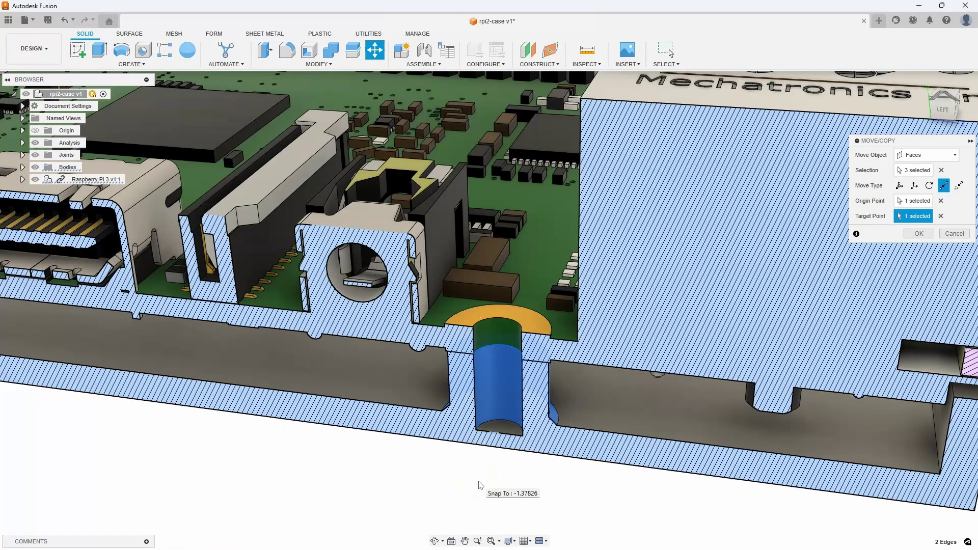
# Add the outer, hole and base chamfer faces of the standoff on the opposite side to the same move and apply it
pyautogui.keyDown('shift'); pyautogui.moveTo(479, 485); pyautogui.dragTo(643, 282, button='middle'); pyautogui.keyUp('shift')
pyautogui.click(905, 171)
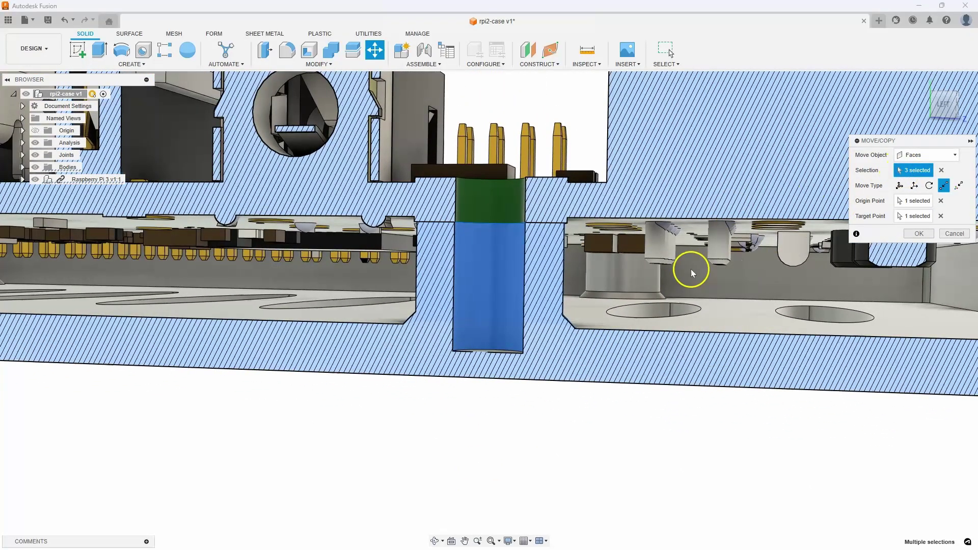
pyautogui.click(621, 269)
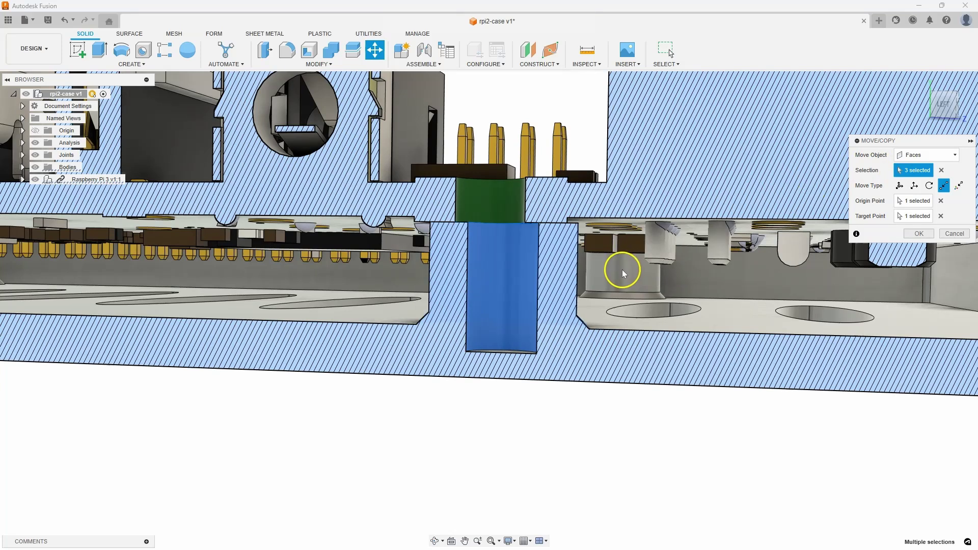
pyautogui.click(622, 270)
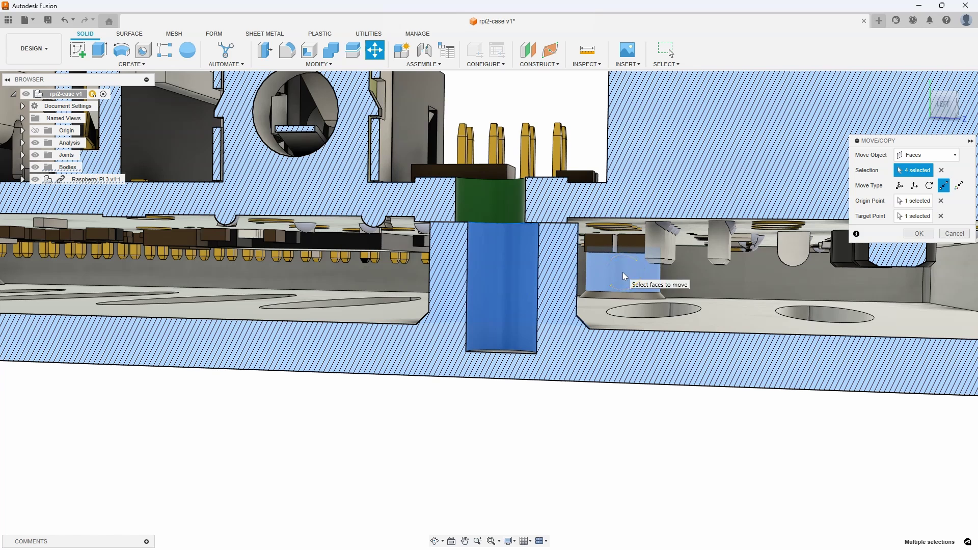
pyautogui.click(622, 272)
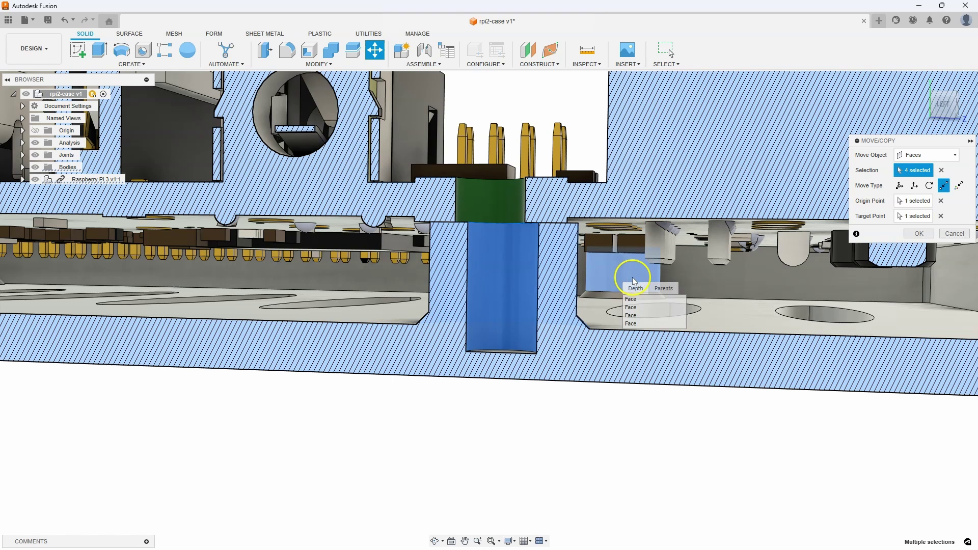
pyautogui.click(632, 307)
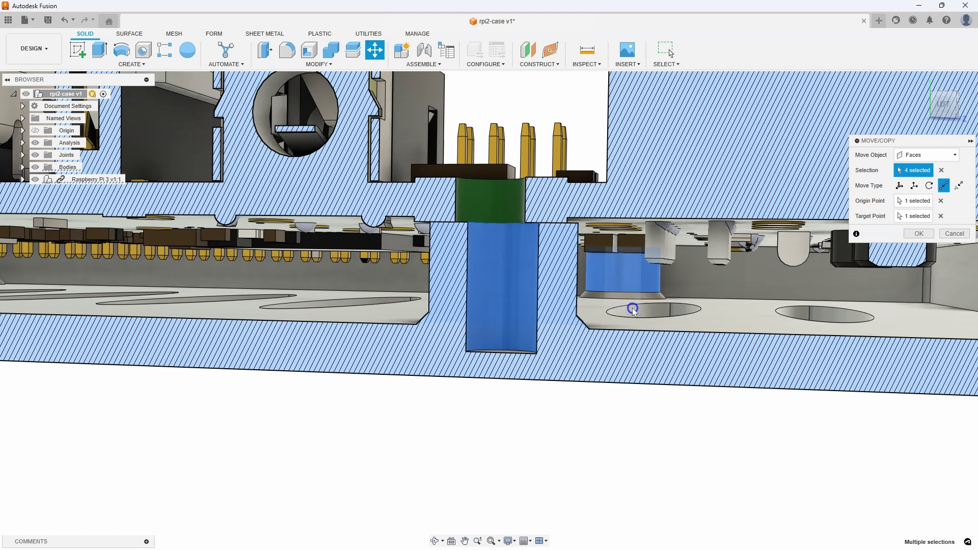
pyautogui.click(655, 296)
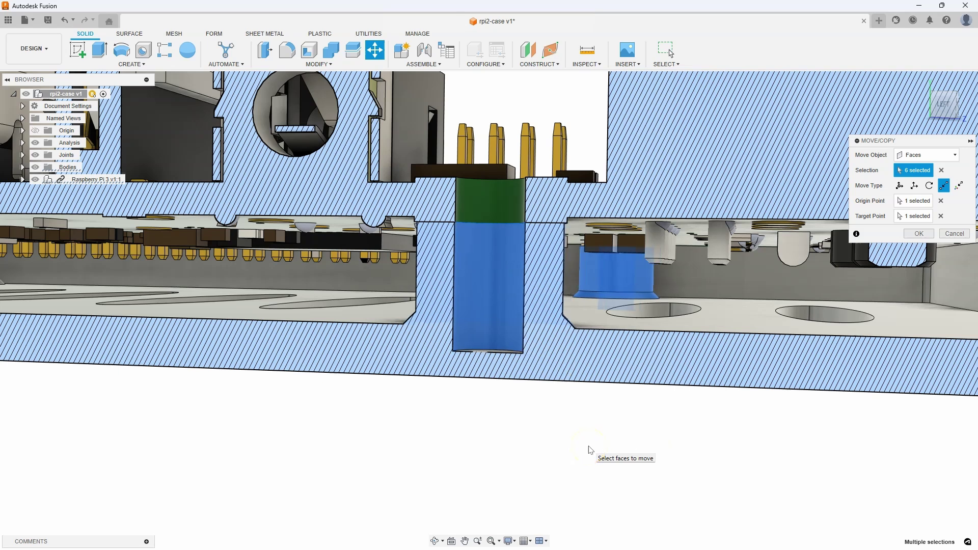
pyautogui.keyDown('shift'); pyautogui.moveTo(660, 367); pyautogui.dragTo(872, 237, button='middle'); pyautogui.keyUp('shift')
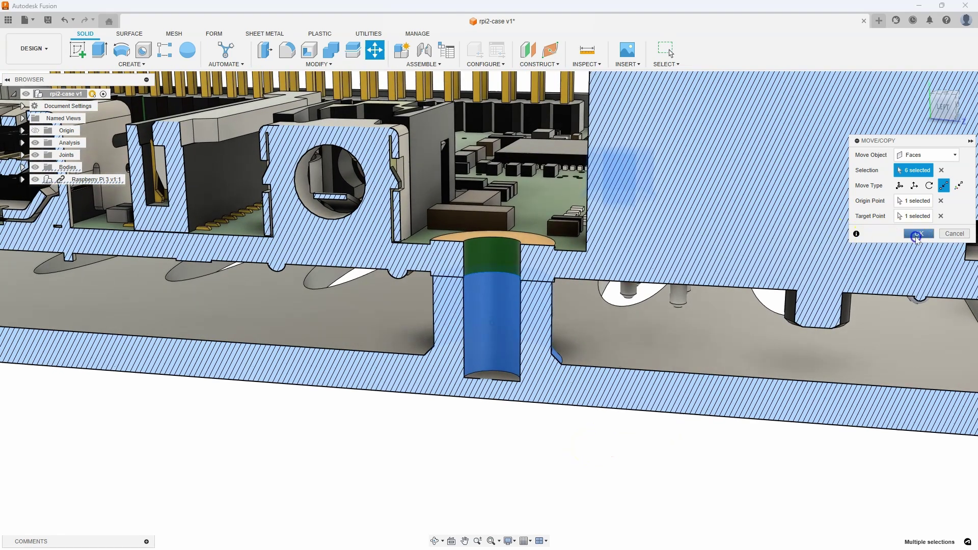
pyautogui.click(917, 235)
# Hide the section analysis to show the complete case and board from the connector side
pyautogui.scroll(-3, 492, 454)
pyautogui.scroll(-2, 536, 466)
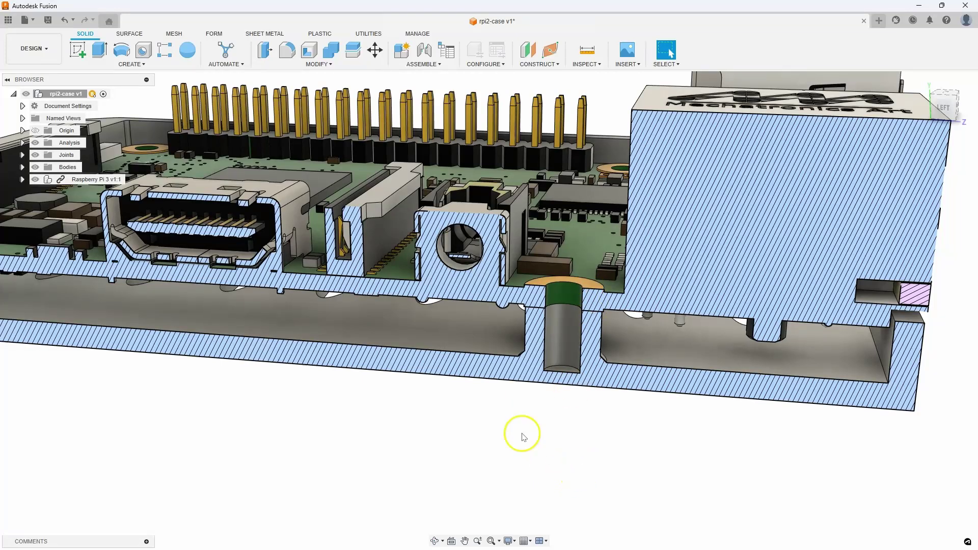
pyautogui.scroll(-4, 540, 476)
pyautogui.scroll(-2, 536, 487)
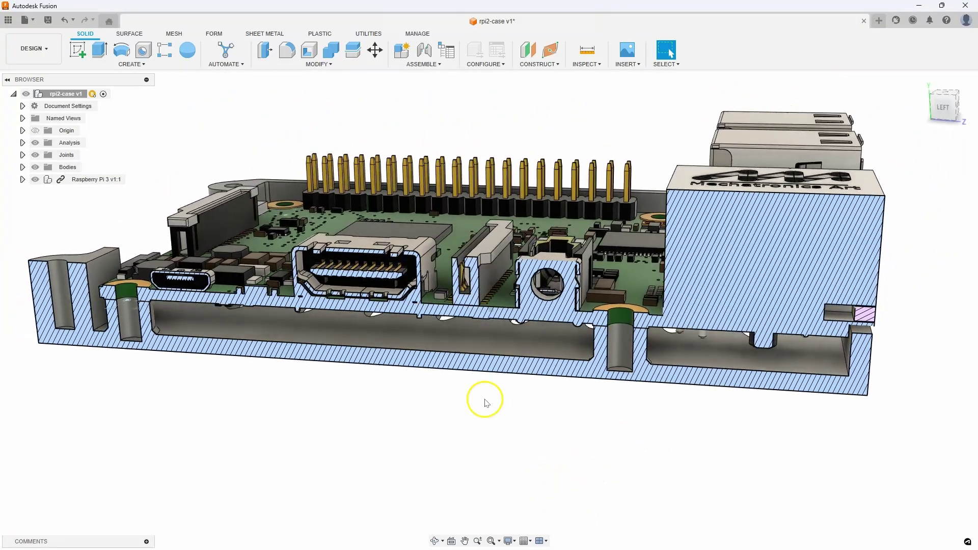
pyautogui.click(35, 142)
pyautogui.keyDown('shift'); pyautogui.moveTo(332, 406); pyautogui.dragTo(460, 444, button='middle'); pyautogui.keyUp('shift')
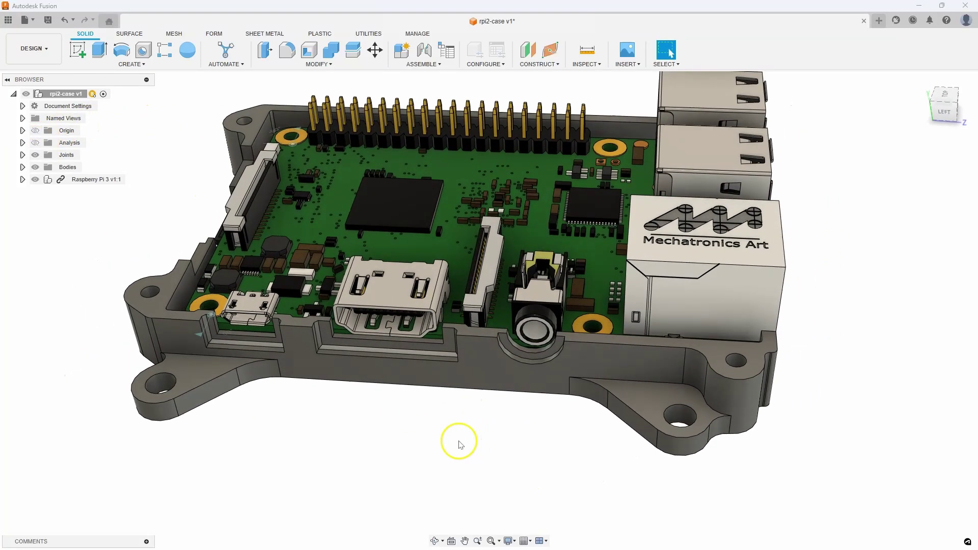
# Start a face move with the inner and outer curved faces of the case's audio jack cutout selected
pyautogui.scroll(10, 460, 444)
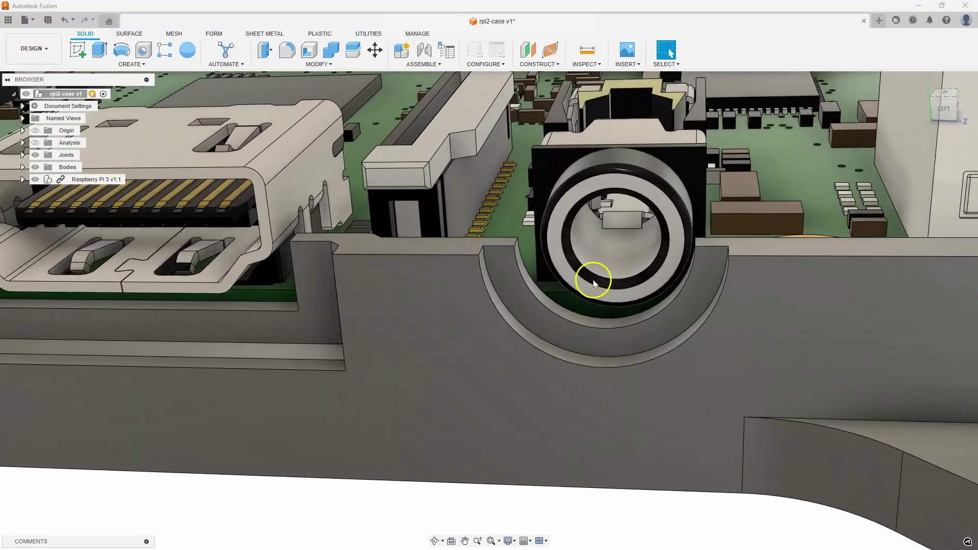
pyautogui.scroll(3, 594, 283)
pyautogui.click(521, 303)
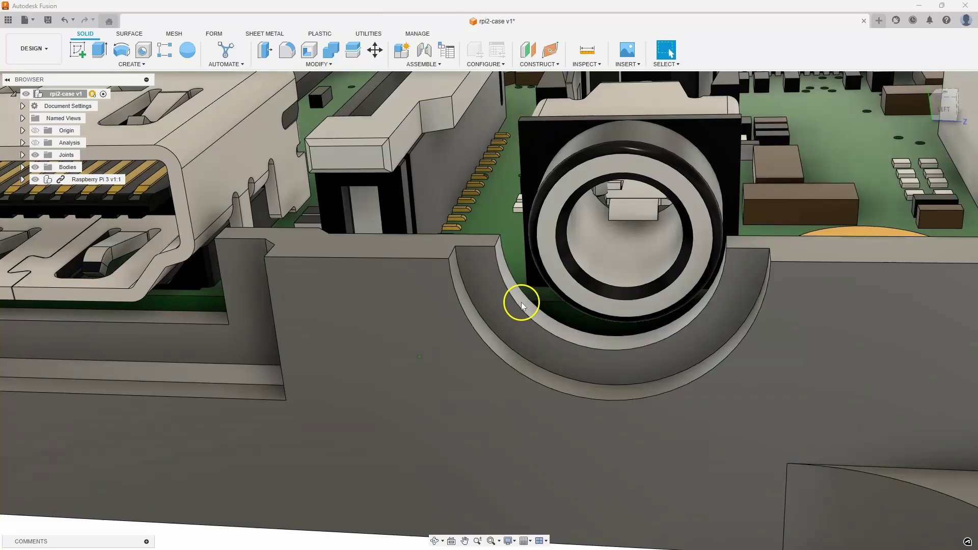
pyautogui.keyDown('ctrl'); pyautogui.click(499, 325); pyautogui.keyUp('ctrl')
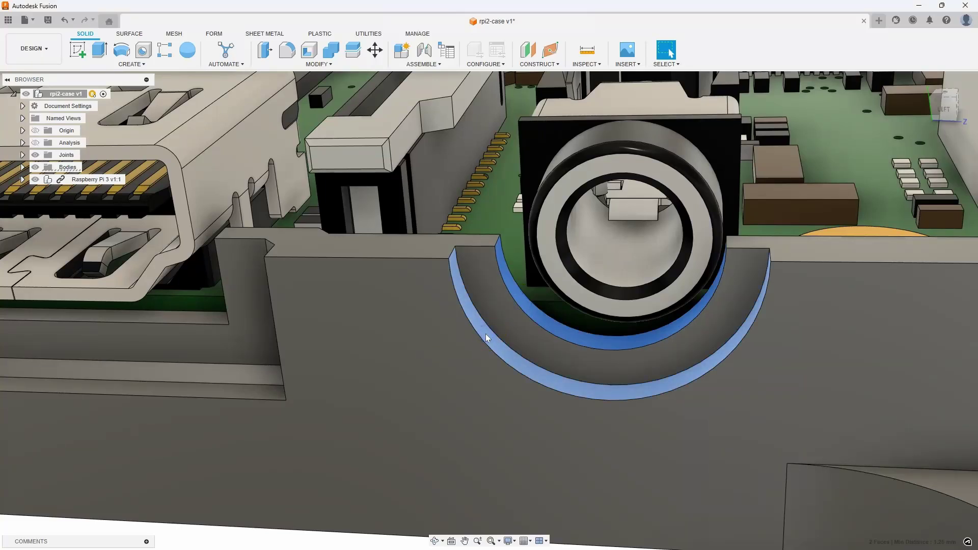
pyautogui.click(503, 317)
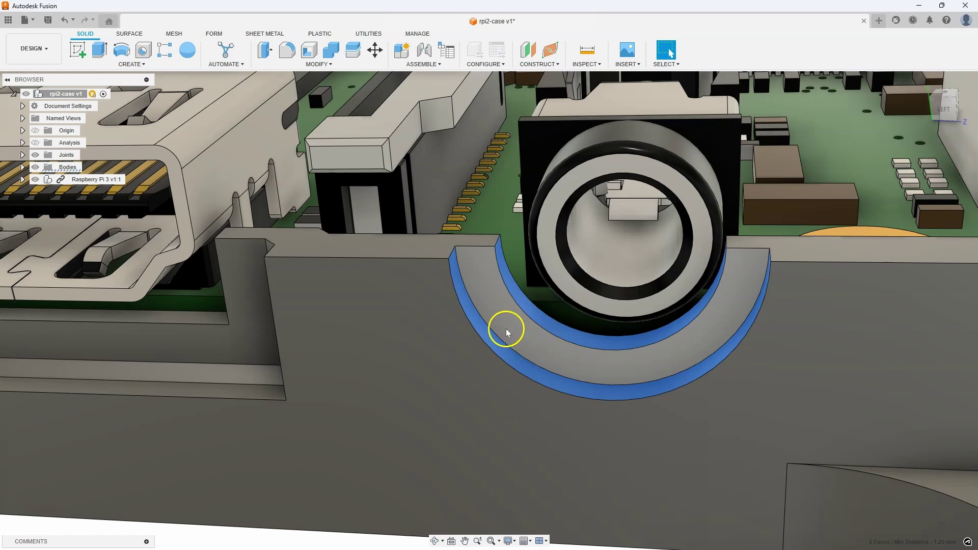
pyautogui.rightClick(509, 316)
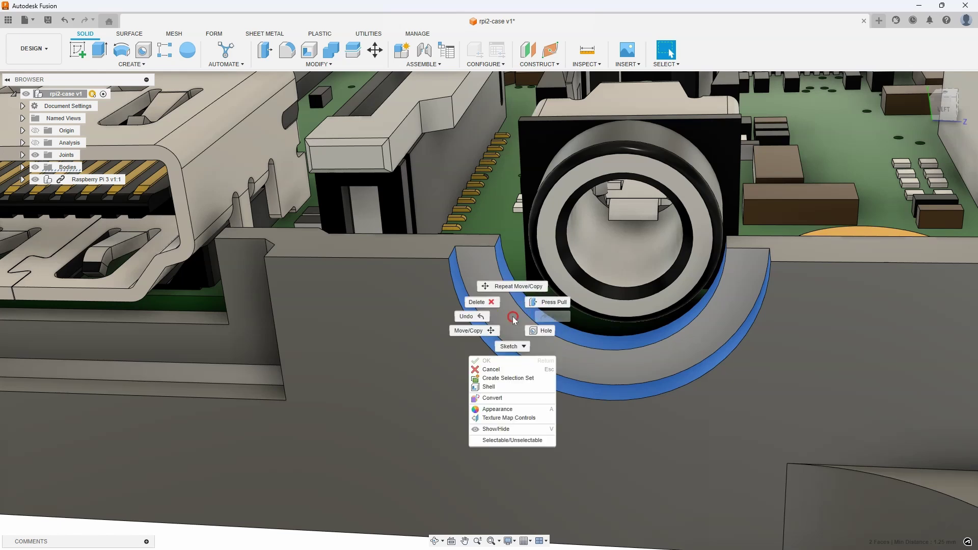
pyautogui.click(488, 331)
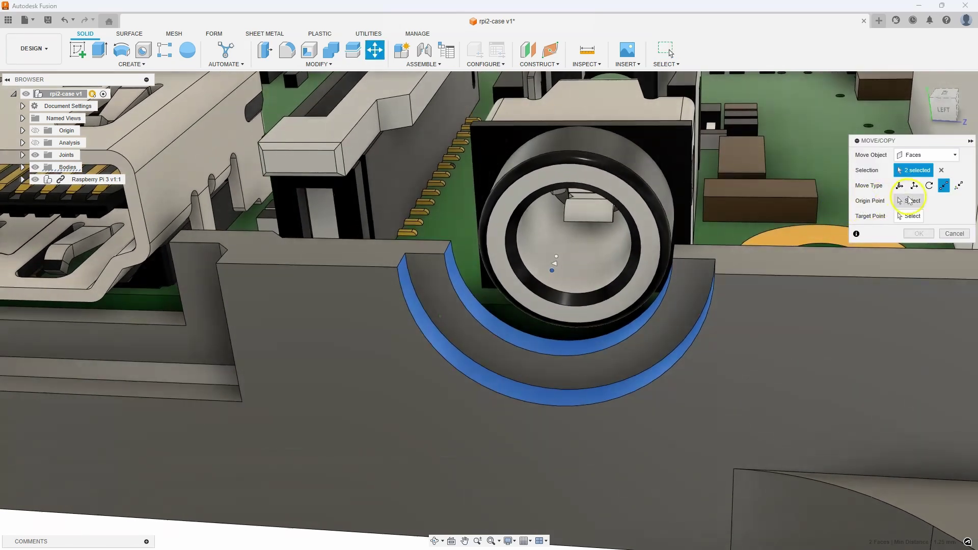
# Try shifting the audio jack cutout faces about 0.067 mm along Z with a translate move
pyautogui.click(914, 186)
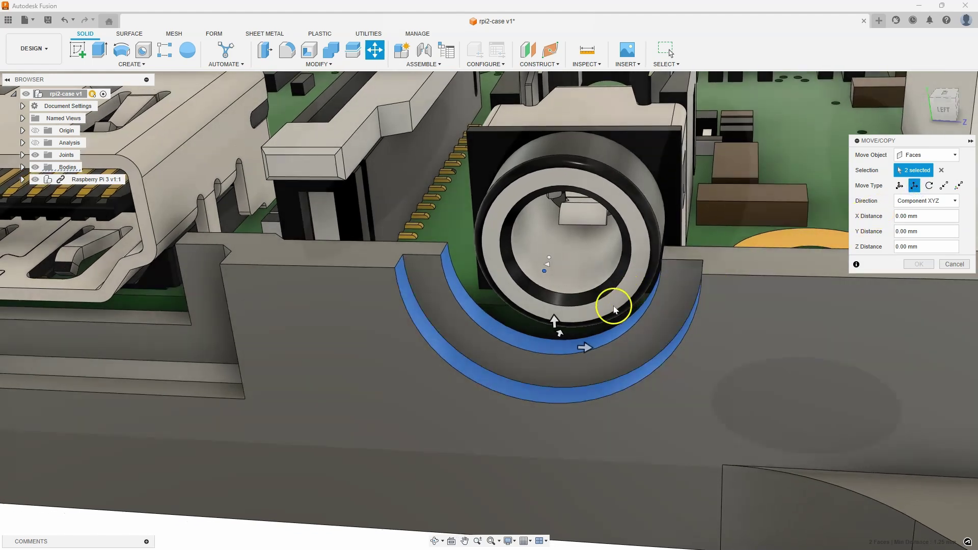
pyautogui.moveTo(585, 348)
pyautogui.mouseDown()
pyautogui.moveTo(605, 352)
pyautogui.moveTo(591, 347)
pyautogui.mouseUp()
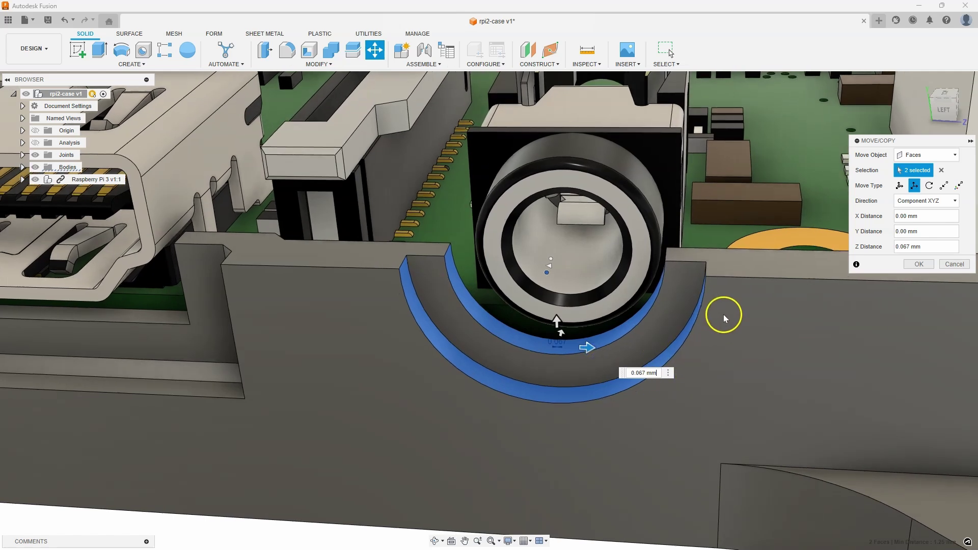
pyautogui.scroll(1, 713, 271)
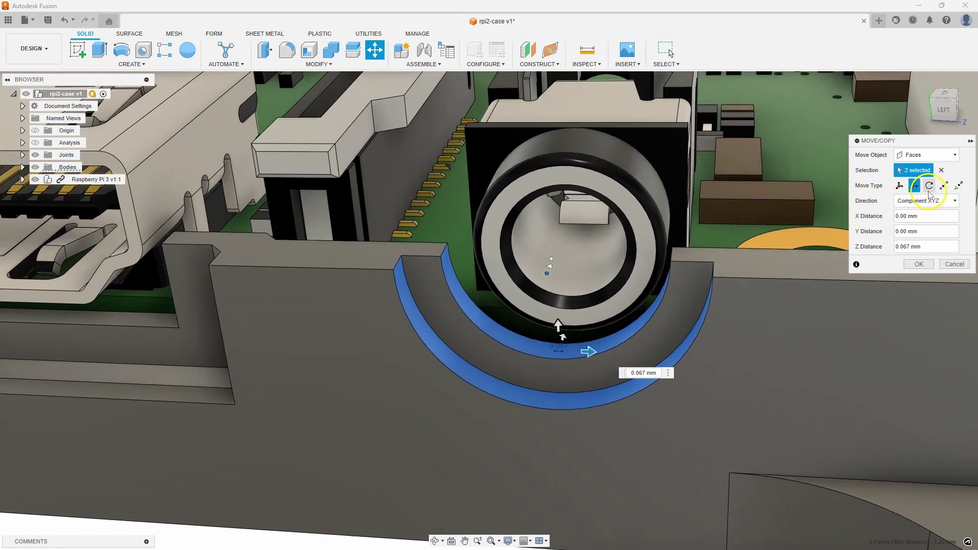
# Move the audio jack cutout faces point to point, from the cutout's inner arc edge to the circular edge of the jack's opening
pyautogui.click(944, 186)
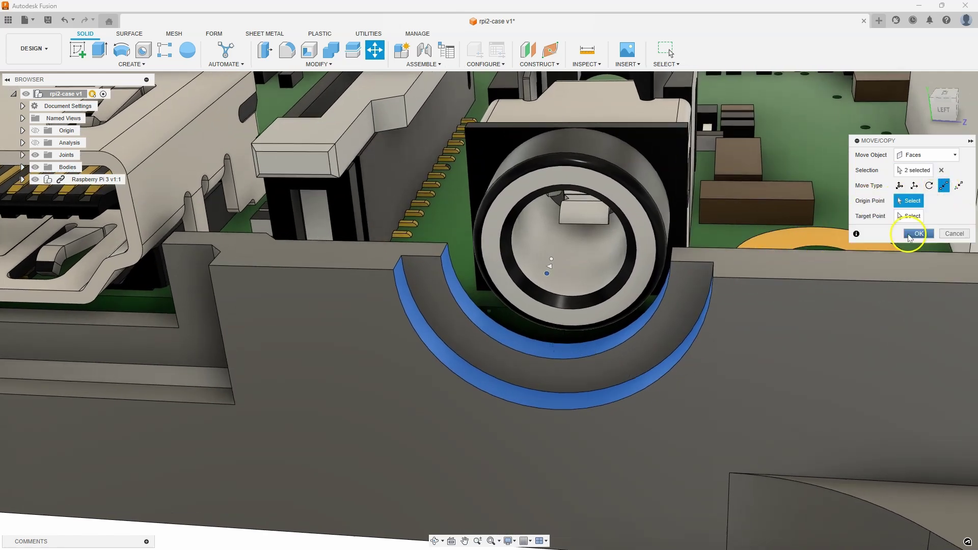
pyautogui.moveTo(752, 310); pyautogui.dragTo(750, 314, button='middle')
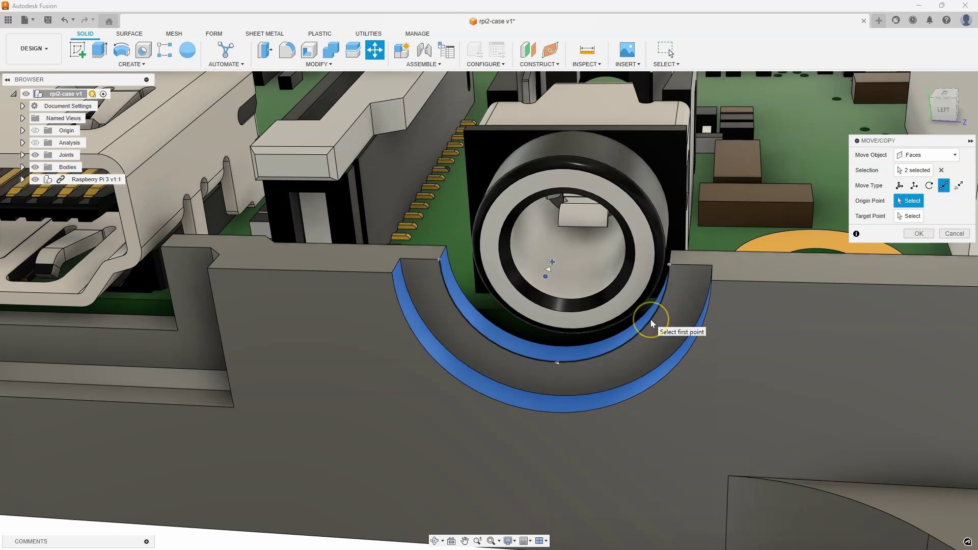
pyautogui.click(650, 319)
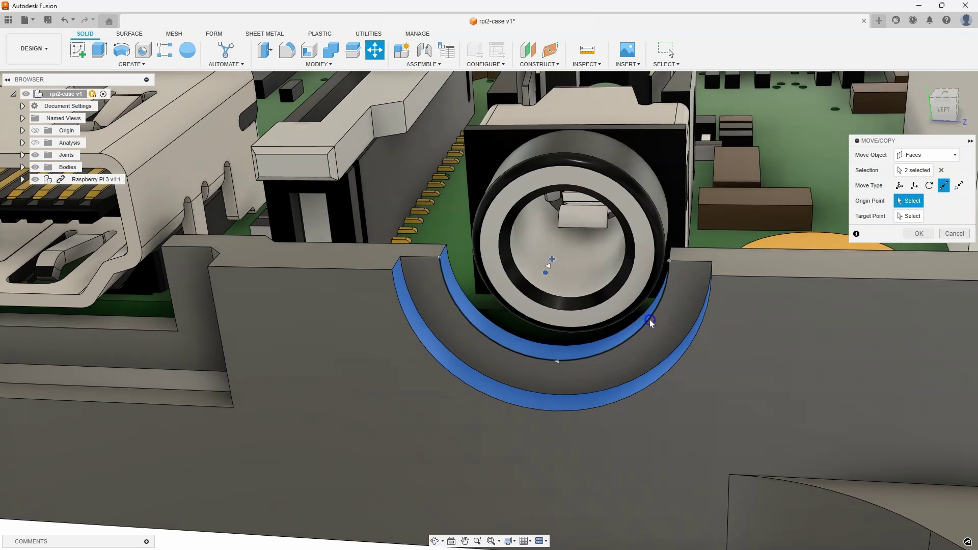
pyautogui.click(650, 320)
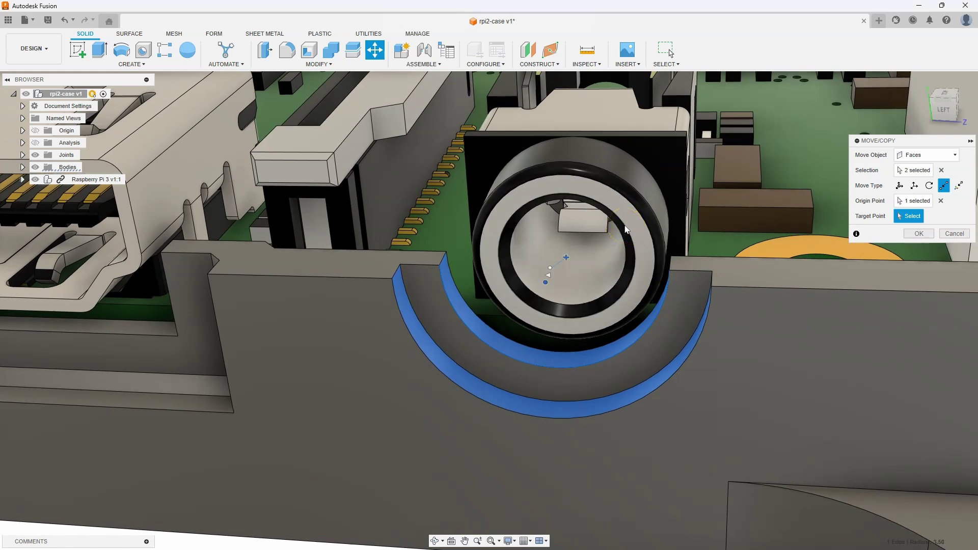
pyautogui.click(558, 263)
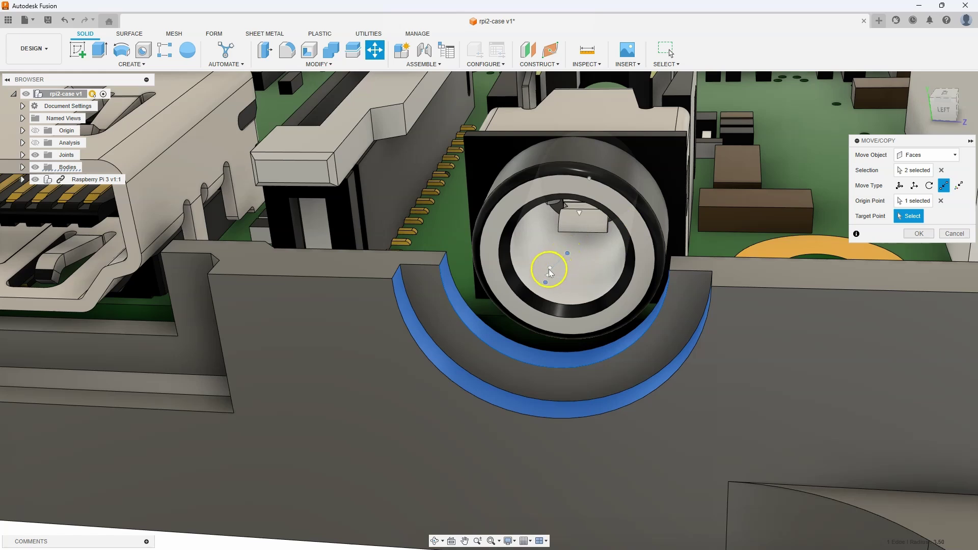
pyautogui.click(632, 244)
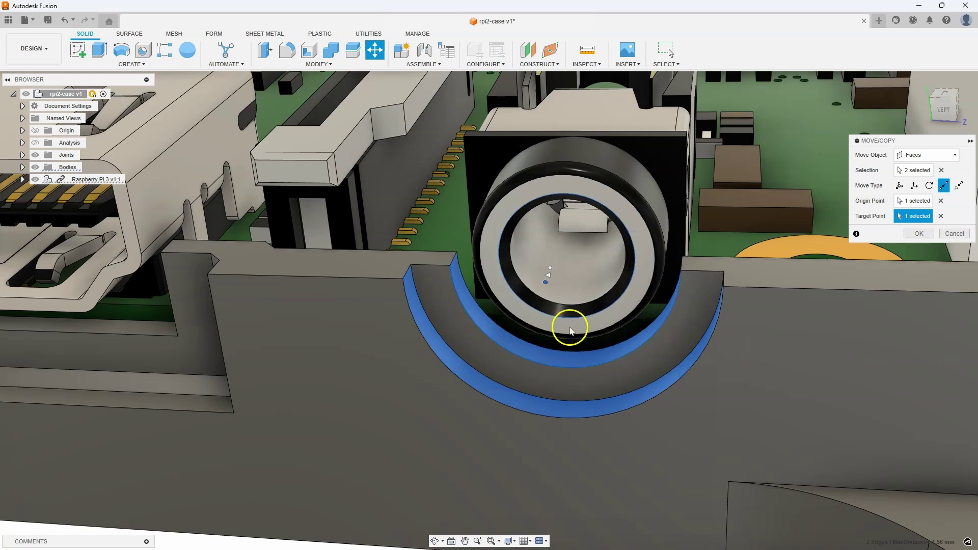
pyautogui.click(919, 234)
# Start a face move with the four side faces of the microSD card cutout selected, two on each side
pyautogui.scroll(-5, 817, 386)
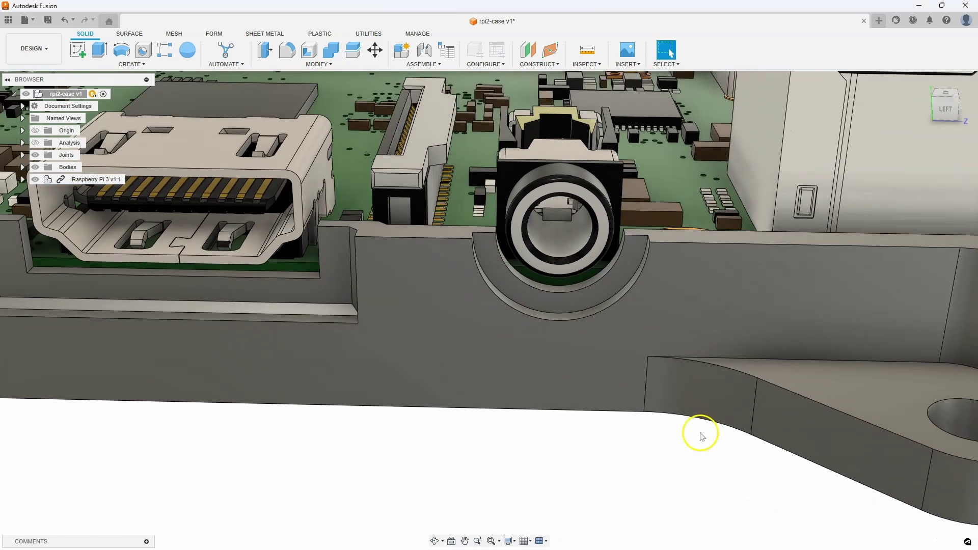
pyautogui.keyDown('shift'); pyautogui.moveTo(679, 522); pyautogui.dragTo(460, 501, button='middle'); pyautogui.keyUp('shift')
pyautogui.scroll(8, 454, 476)
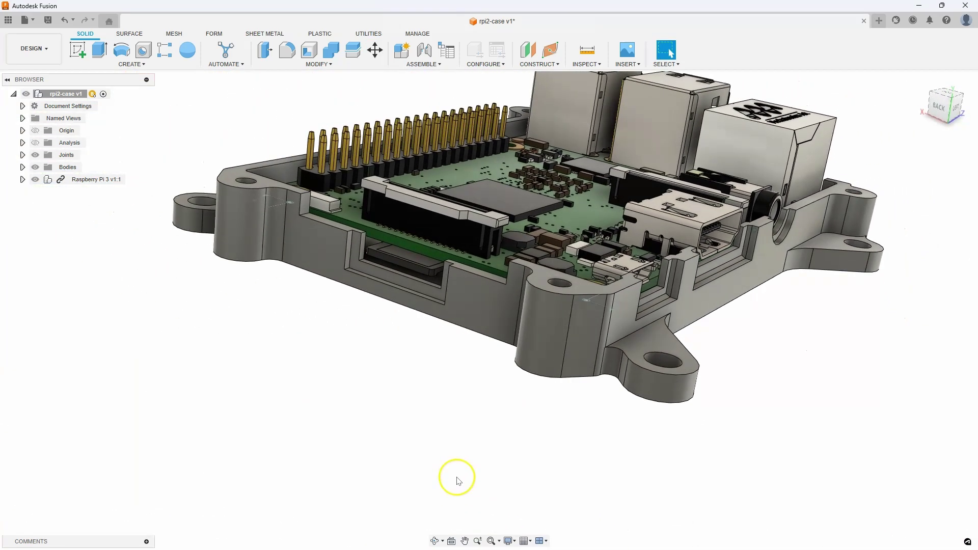
pyautogui.scroll(1, 394, 418)
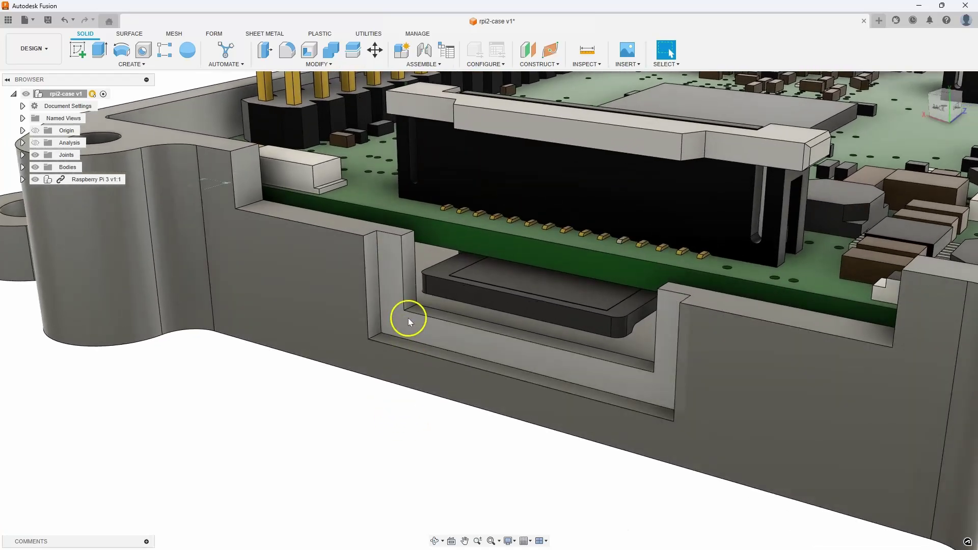
pyautogui.click(408, 277)
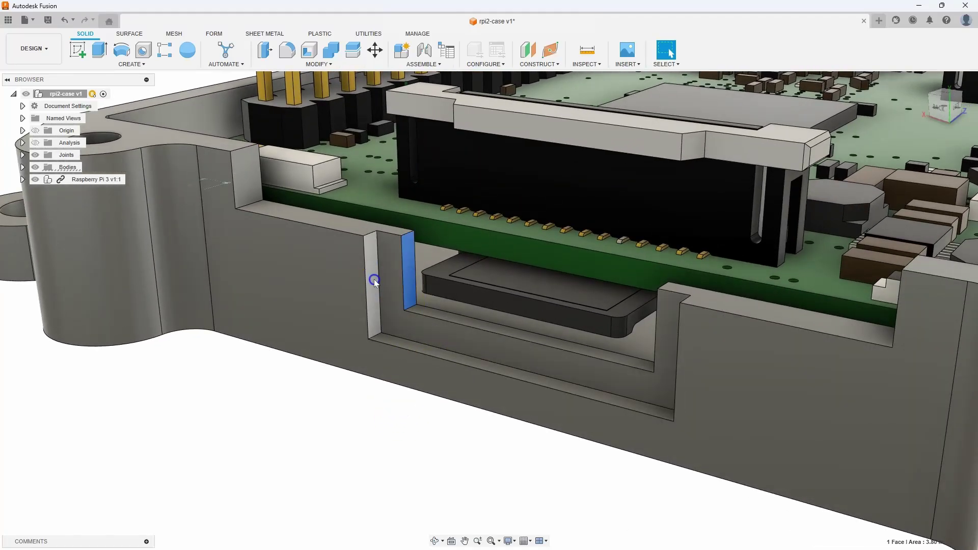
pyautogui.keyDown('ctrl'); pyautogui.click(374, 280); pyautogui.keyUp('ctrl')
pyautogui.keyDown('shift'); pyautogui.moveTo(435, 328); pyautogui.dragTo(551, 387, button='middle'); pyautogui.keyUp('shift')
pyautogui.keyDown('ctrl'); pyautogui.click(607, 271); pyautogui.keyUp('ctrl')
pyautogui.keyDown('ctrl'); pyautogui.click(641, 279); pyautogui.keyUp('ctrl')
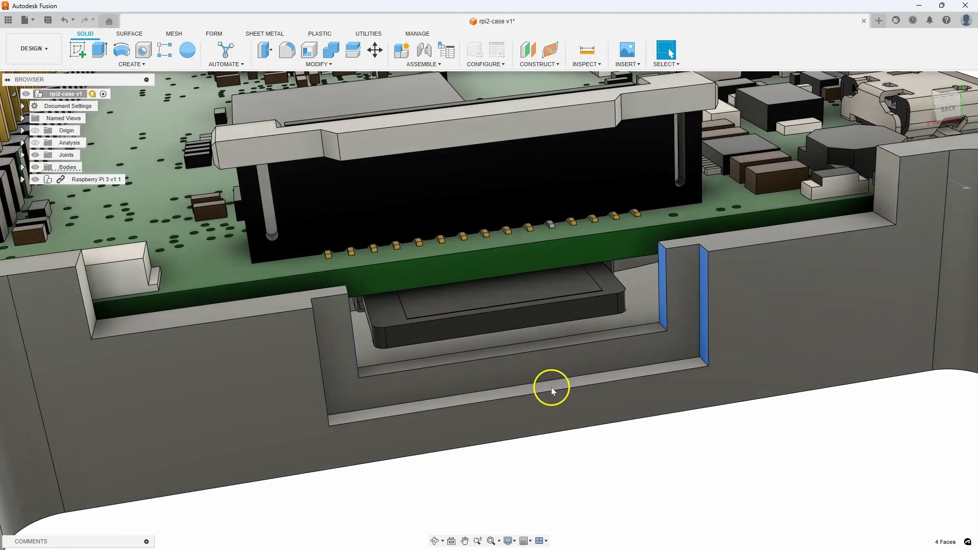
pyautogui.rightClick(551, 387)
pyautogui.click(514, 402)
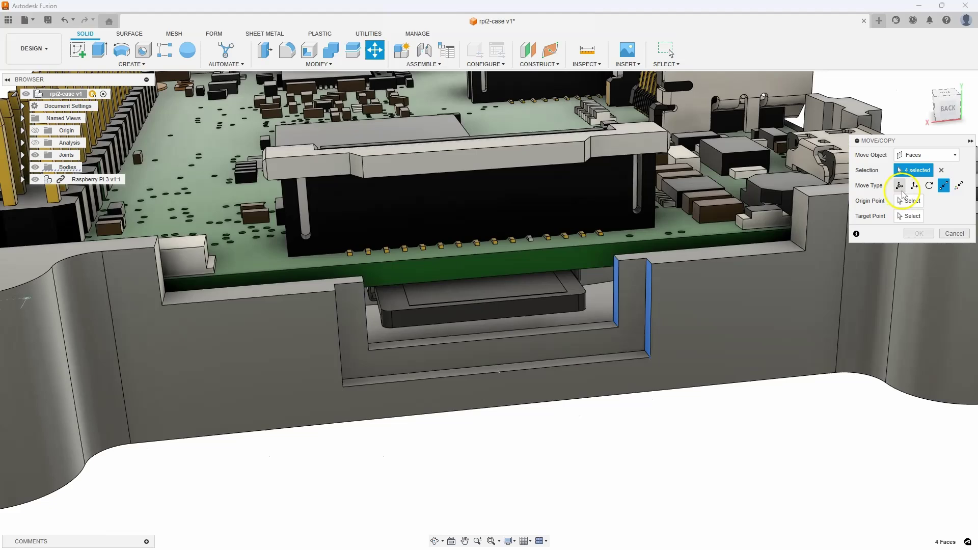
# Translate the microSD cutout's side faces 0.5 mm along X and apply the move
pyautogui.click(913, 187)
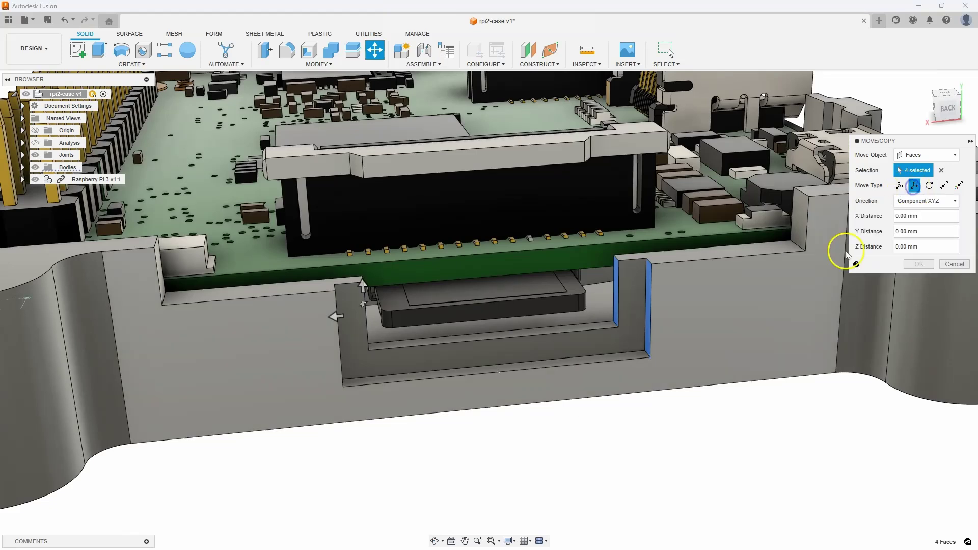
pyautogui.keyDown('shift'); pyautogui.moveTo(510, 337); pyautogui.dragTo(335, 318, button='middle'); pyautogui.keyUp('shift')
pyautogui.moveTo(332, 310); pyautogui.dragTo(322, 310)
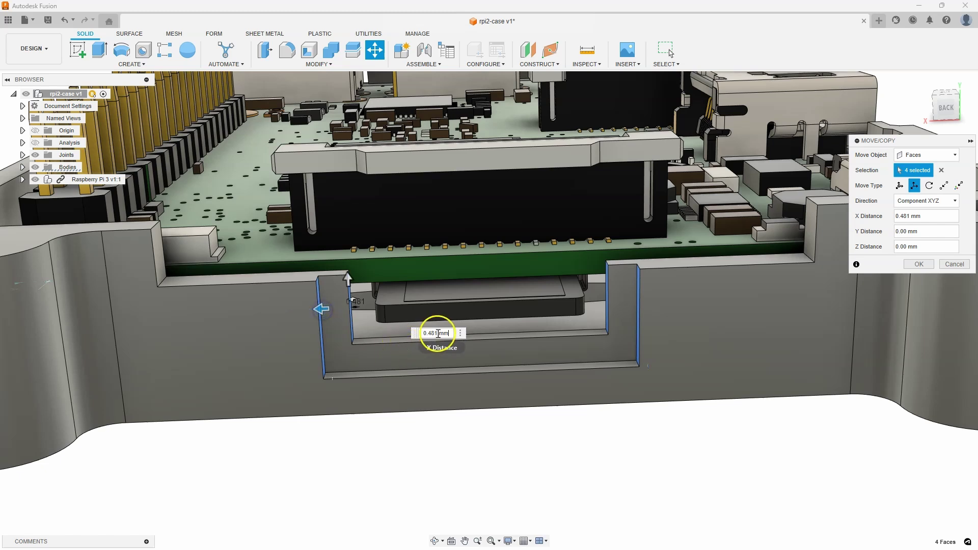
pyautogui.doubleClick(430, 333)
pyautogui.write('0.5')
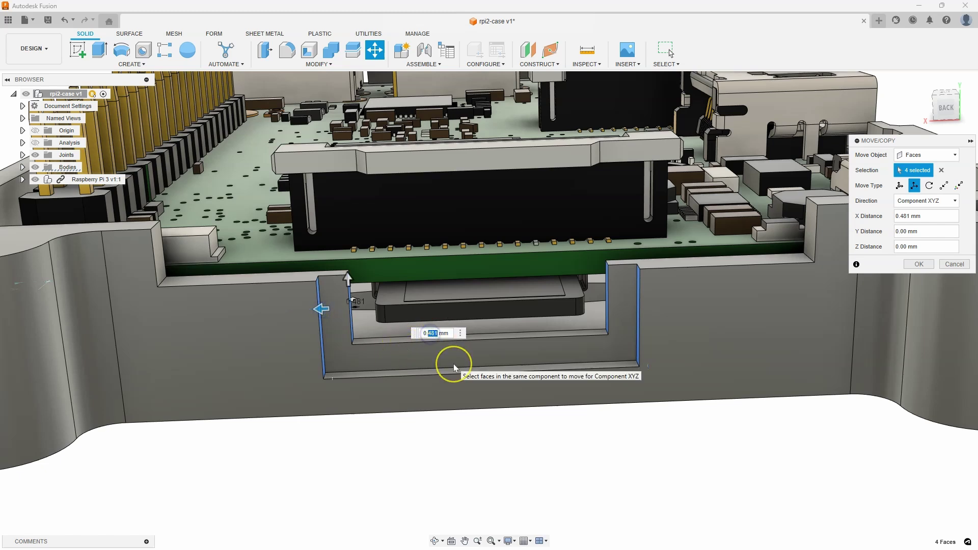
pyautogui.keyDown('shift'); pyautogui.moveTo(479, 409); pyautogui.dragTo(718, 352, button='middle'); pyautogui.keyUp('shift')
pyautogui.click(922, 264)
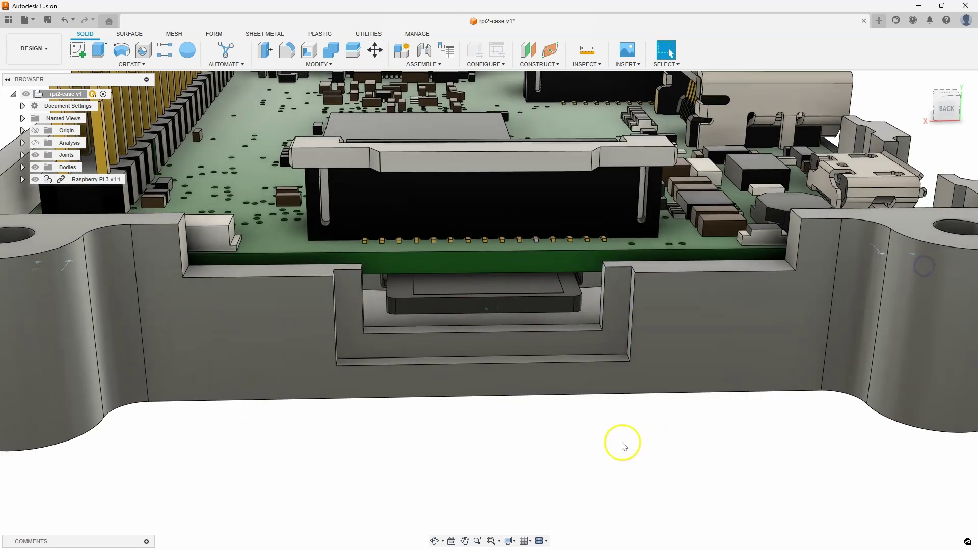
pyautogui.keyDown('shift'); pyautogui.moveTo(622, 443); pyautogui.dragTo(596, 302, button='middle'); pyautogui.keyUp('shift')
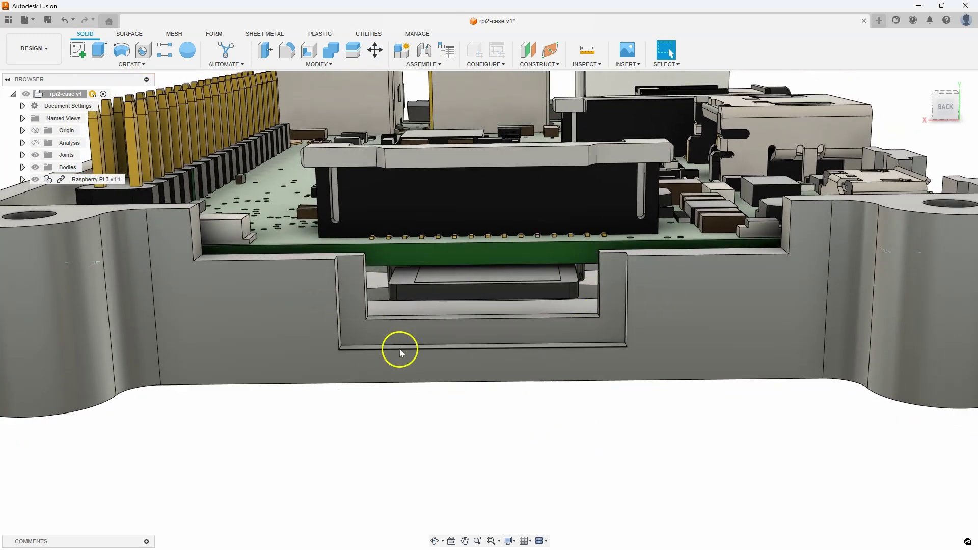
pyautogui.keyDown('shift'); pyautogui.moveTo(397, 349); pyautogui.dragTo(637, 498, button='middle'); pyautogui.keyUp('shift')
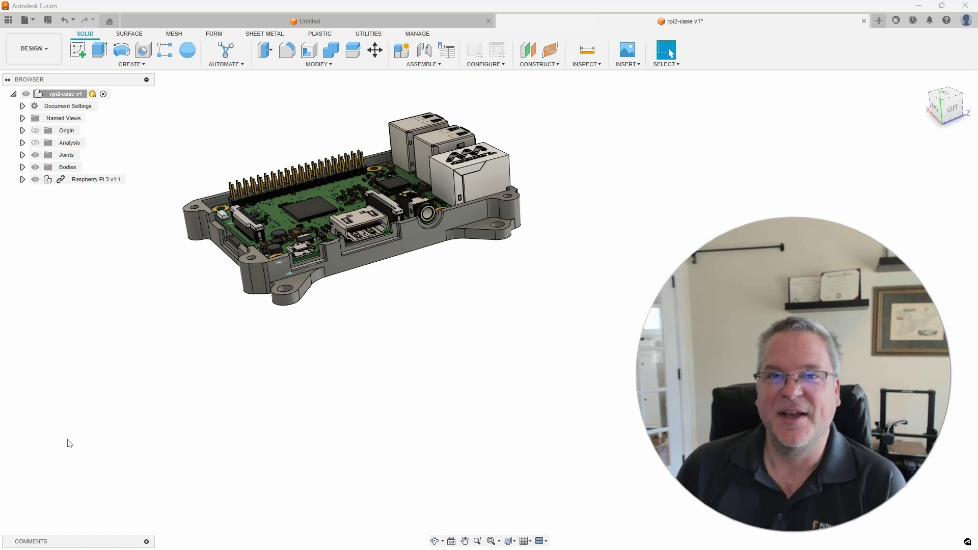
pyautogui.click(53, 442)
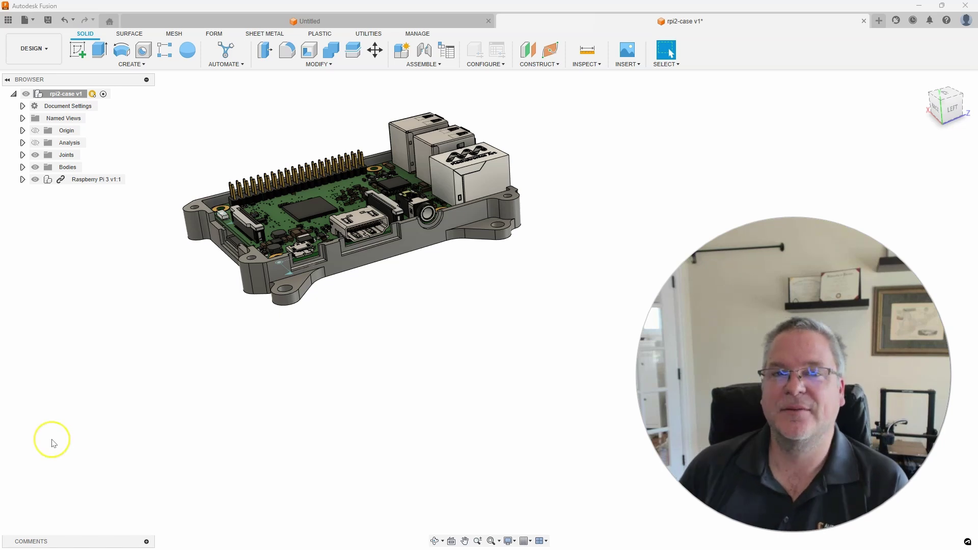